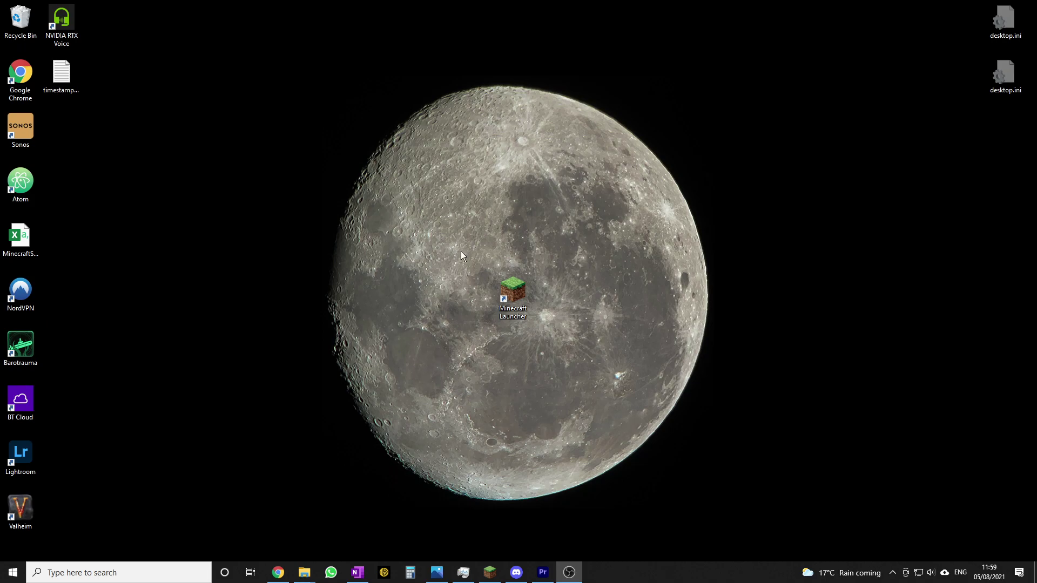
Launch Minecraft Launcher, browse the Java Edition installation dropdown, then list all installations
double_click(514, 294)
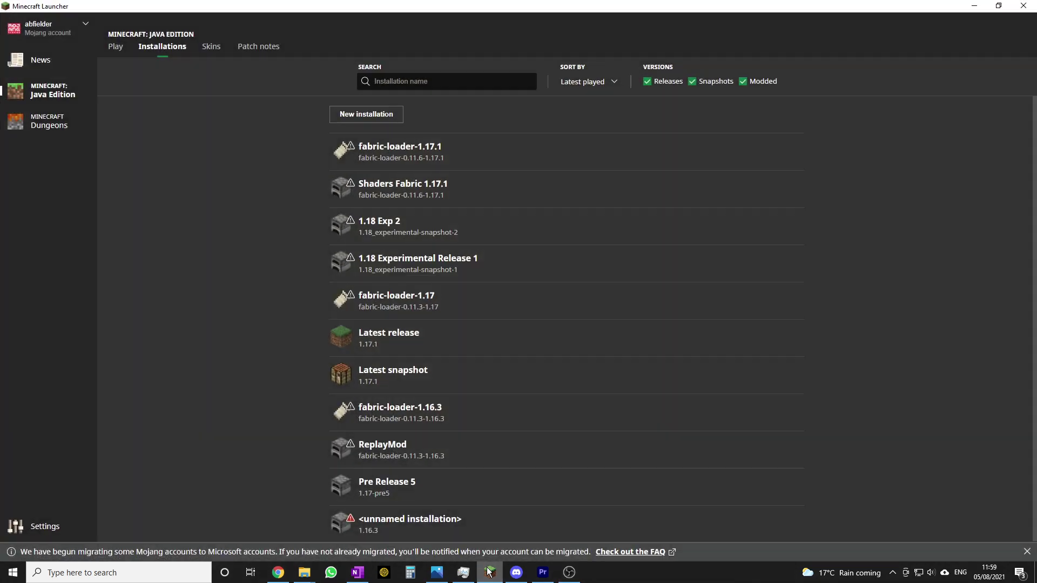
click(114, 48)
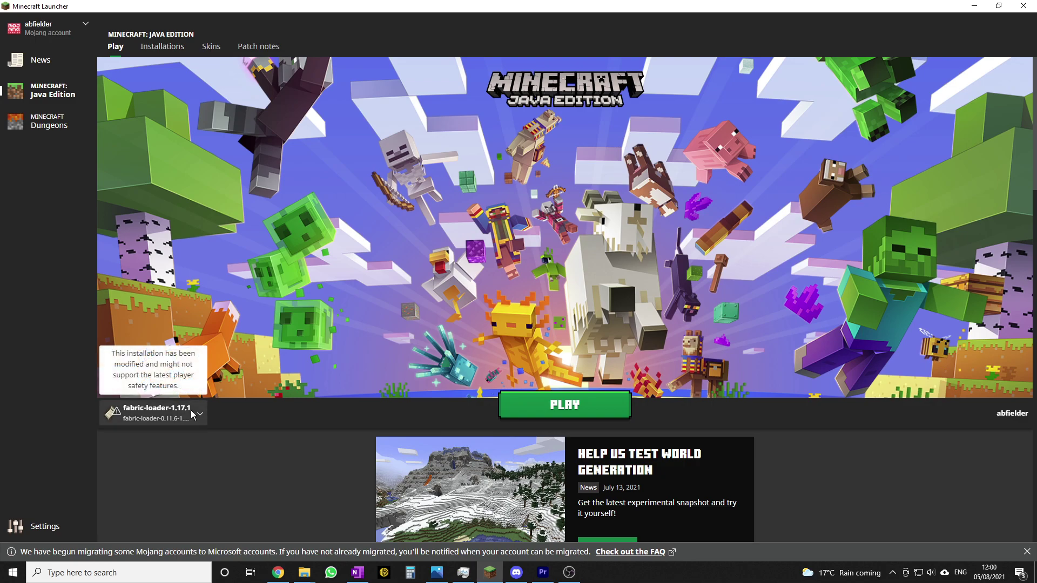
click(154, 413)
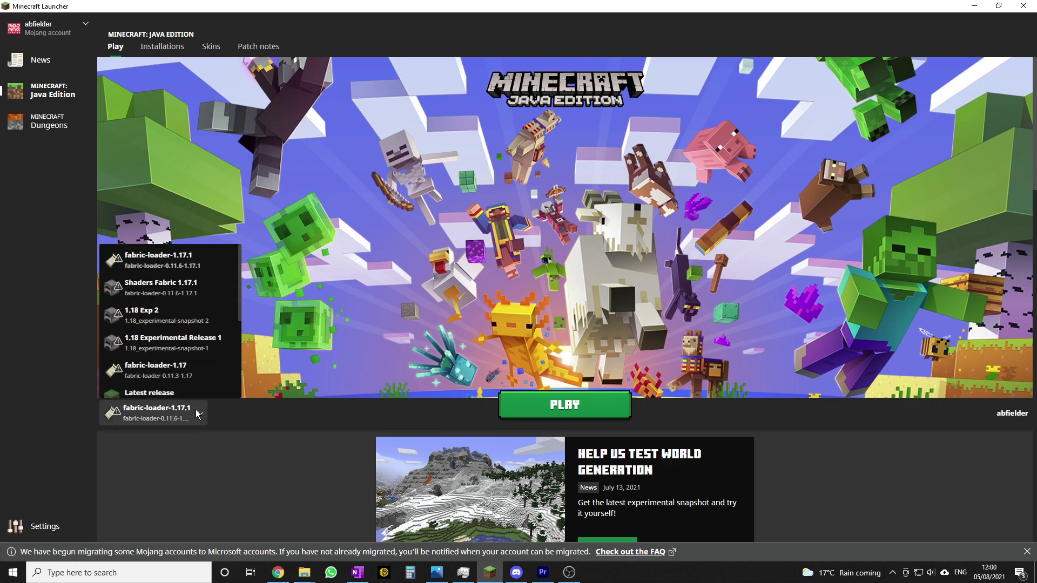
scroll(201, 356, down, 5)
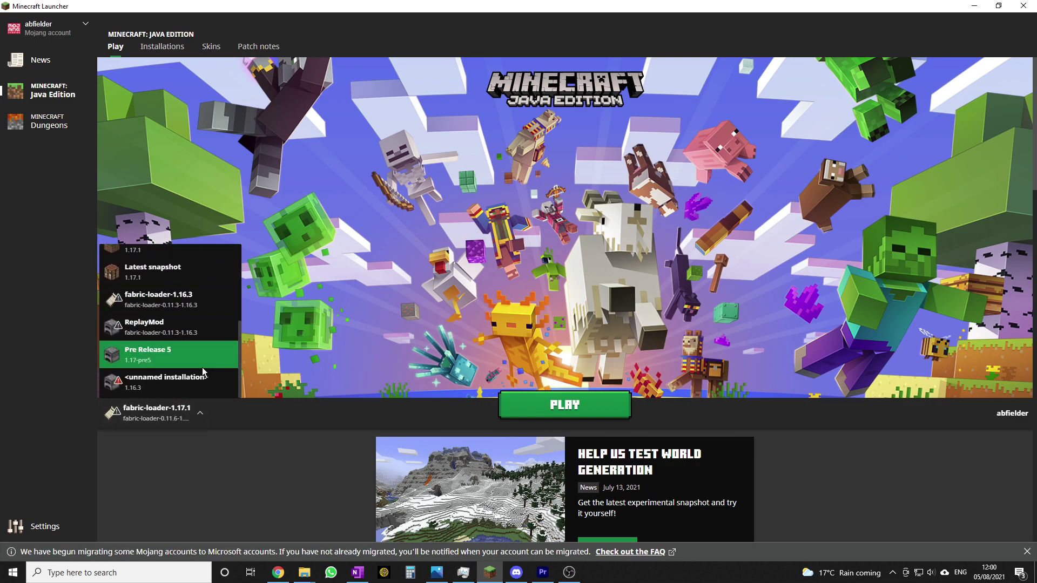
scroll(201, 354, up, 5)
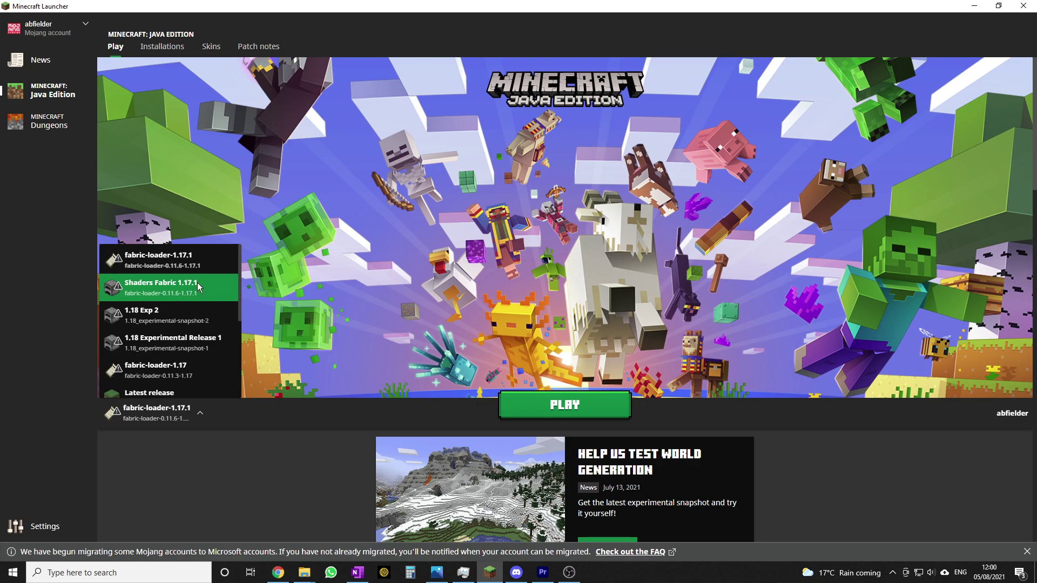
click(222, 443)
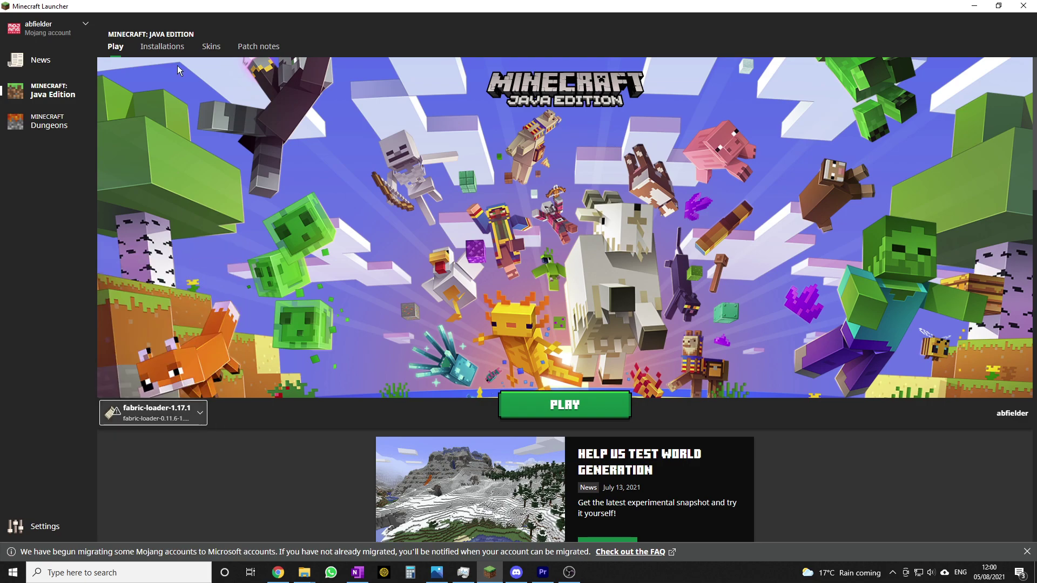
click(172, 48)
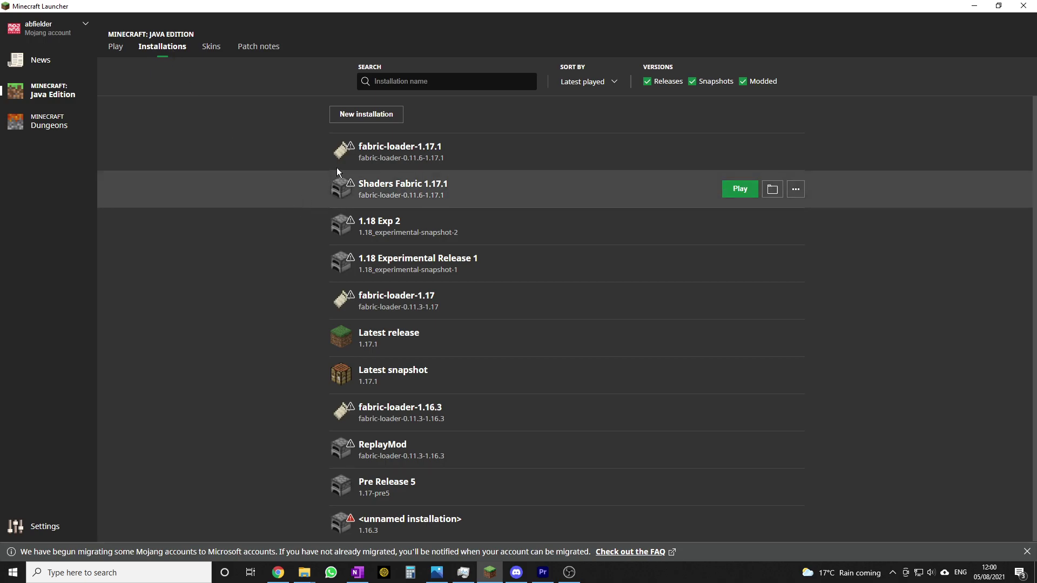
Start a new installation named 'Demo Minecraft' on release fabric-loader-0.11.6-1.17.1
click(378, 115)
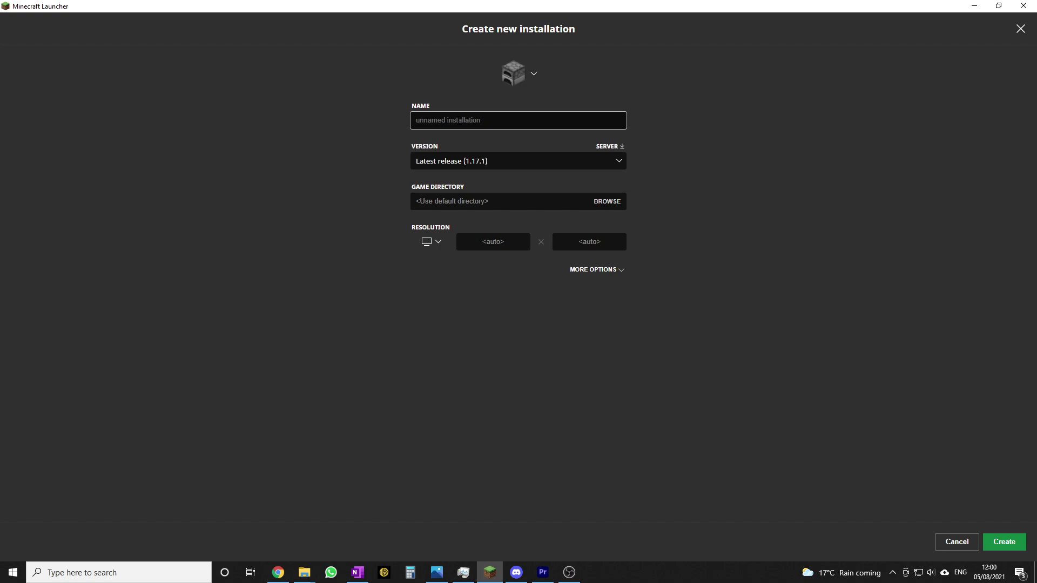
text(Demo Minecraft)
click(450, 160)
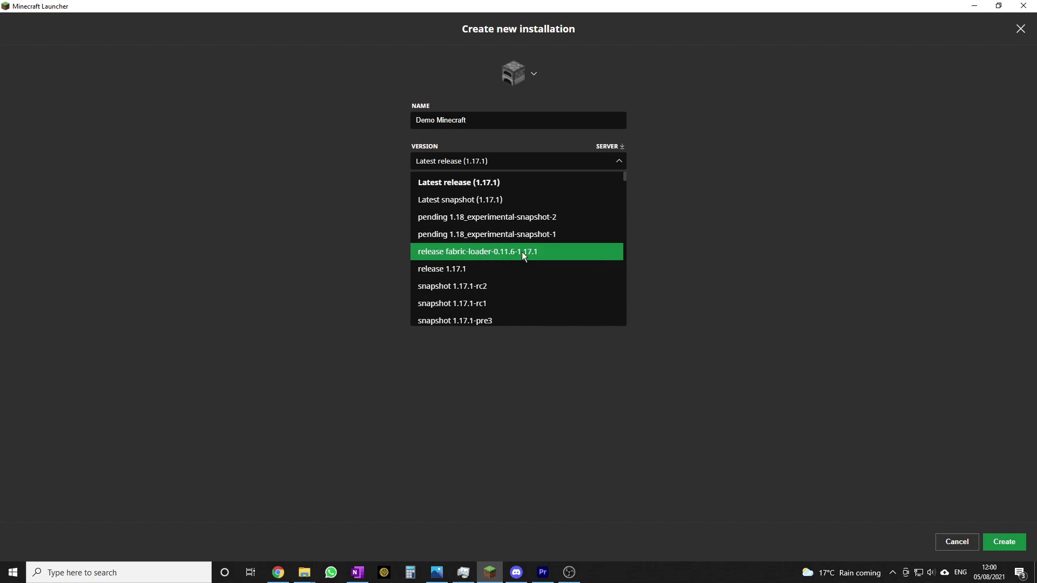
click(548, 254)
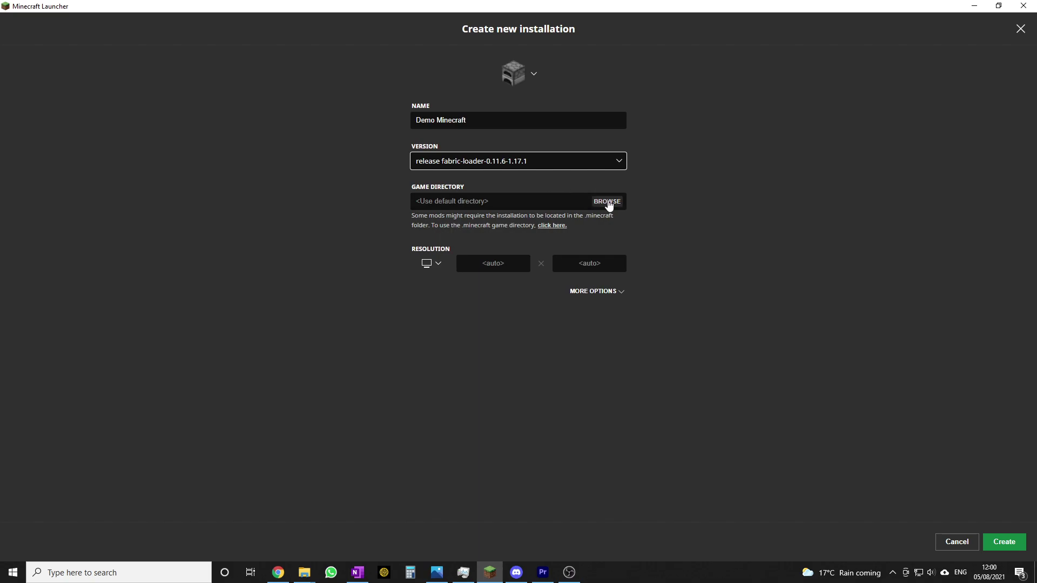
Create a new '.MinecraftDemo' folder inside AppData\Roaming for the game directory
click(608, 202)
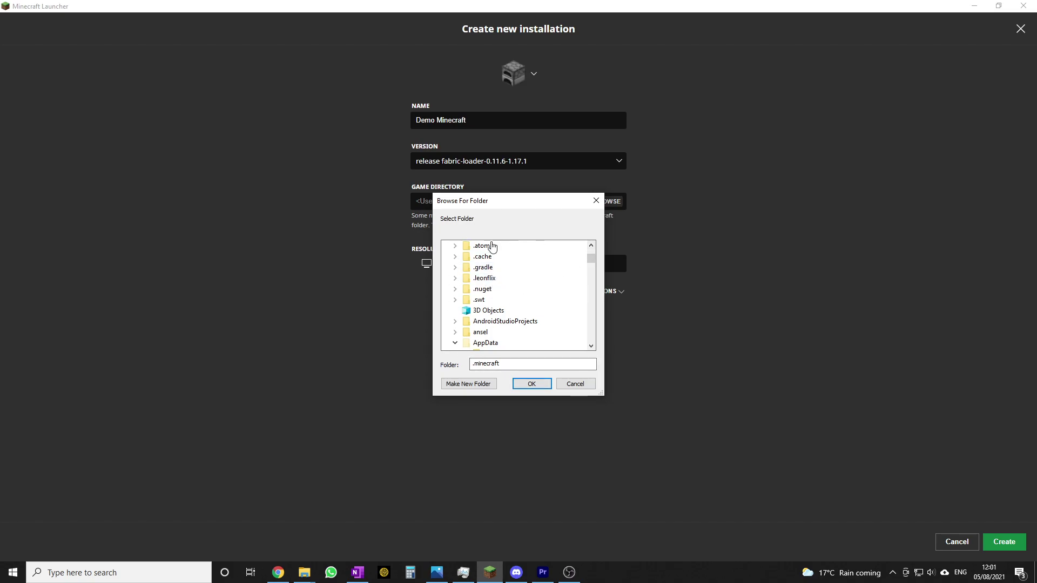
scroll(486, 265, down, 2)
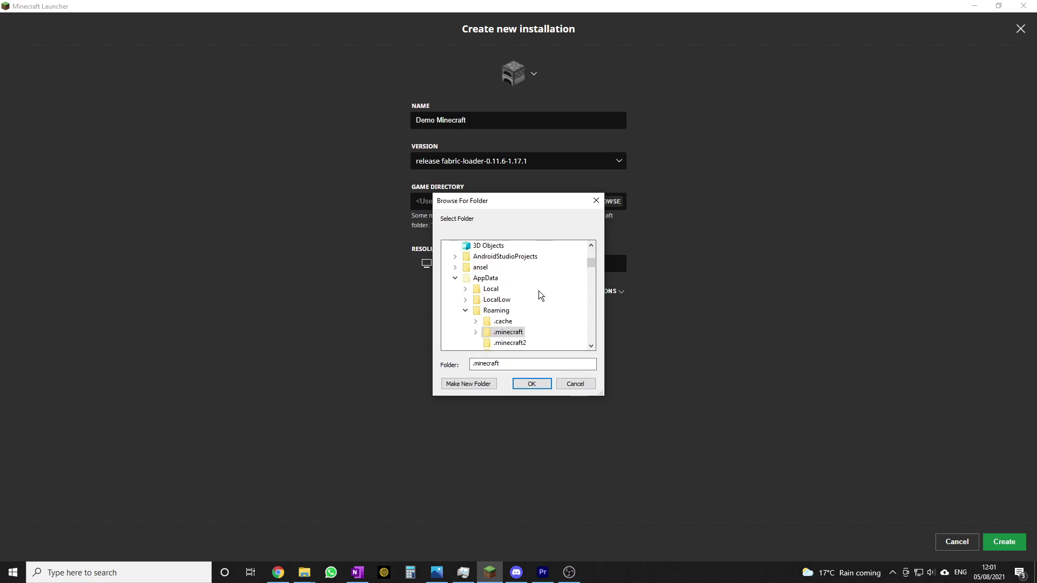
scroll(478, 287, down, 1)
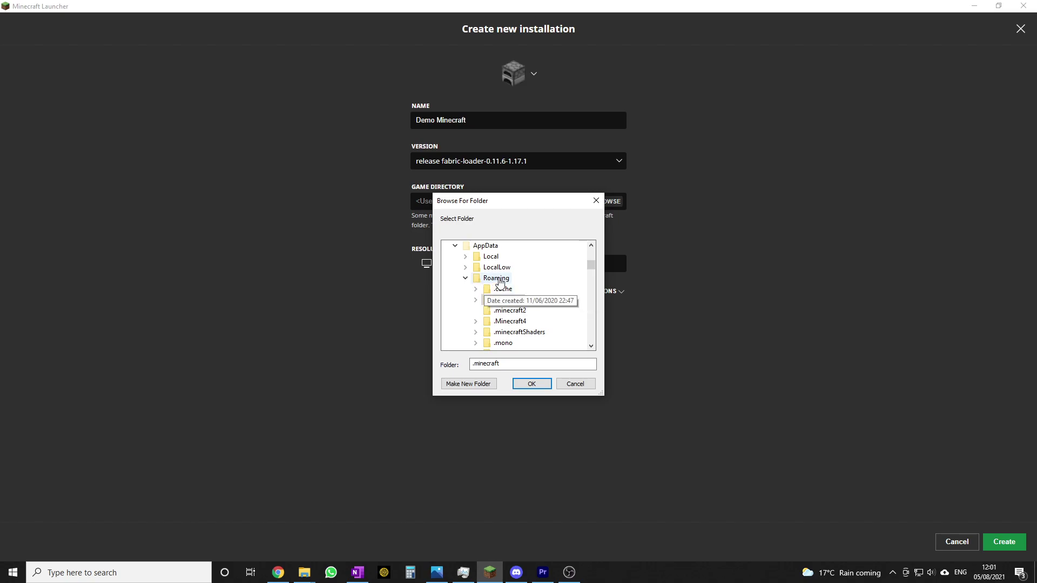
click(500, 280)
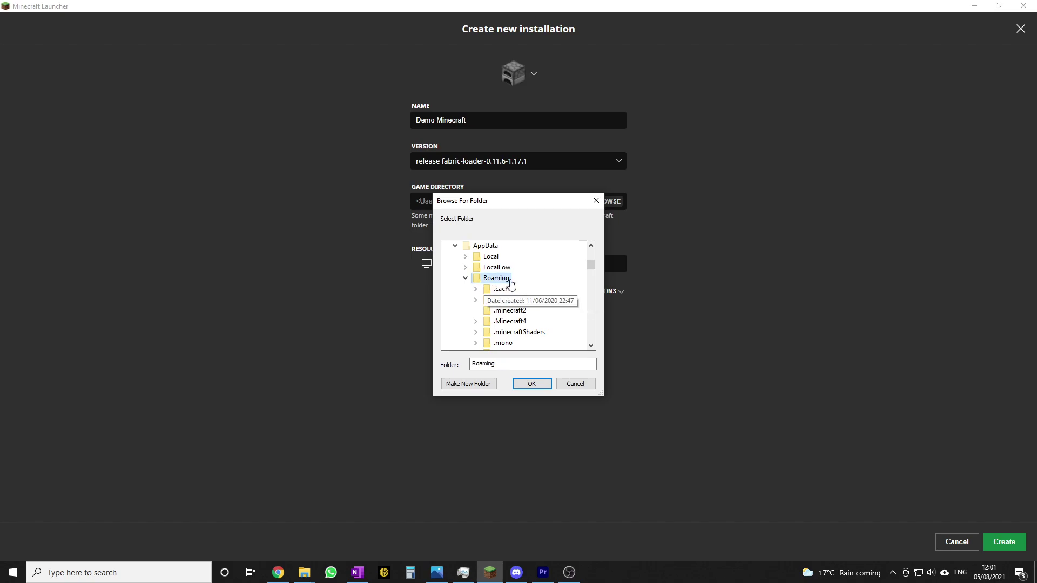
click(473, 388)
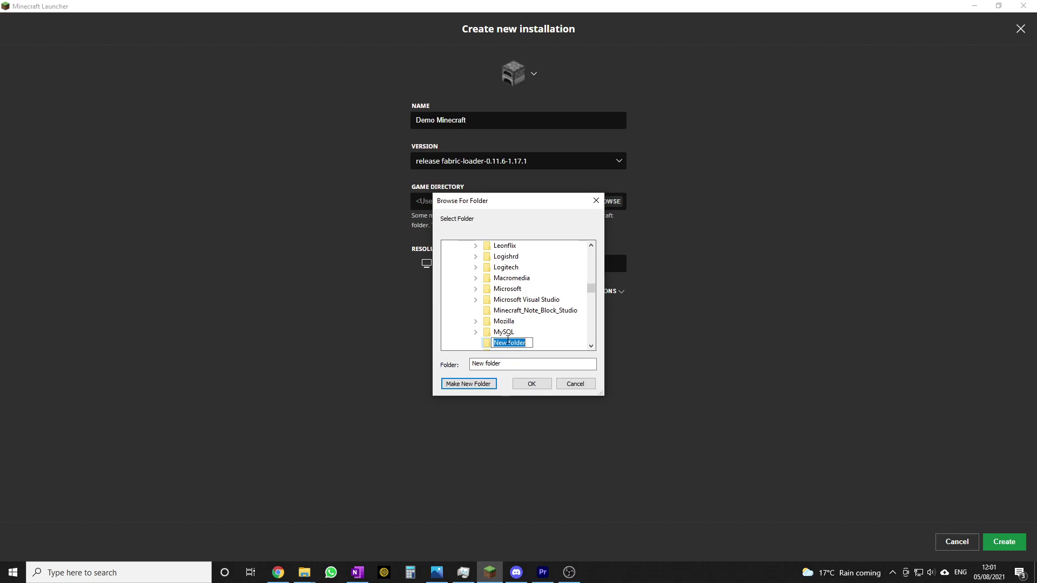
text(.MinecraftDemo)
key(Return)
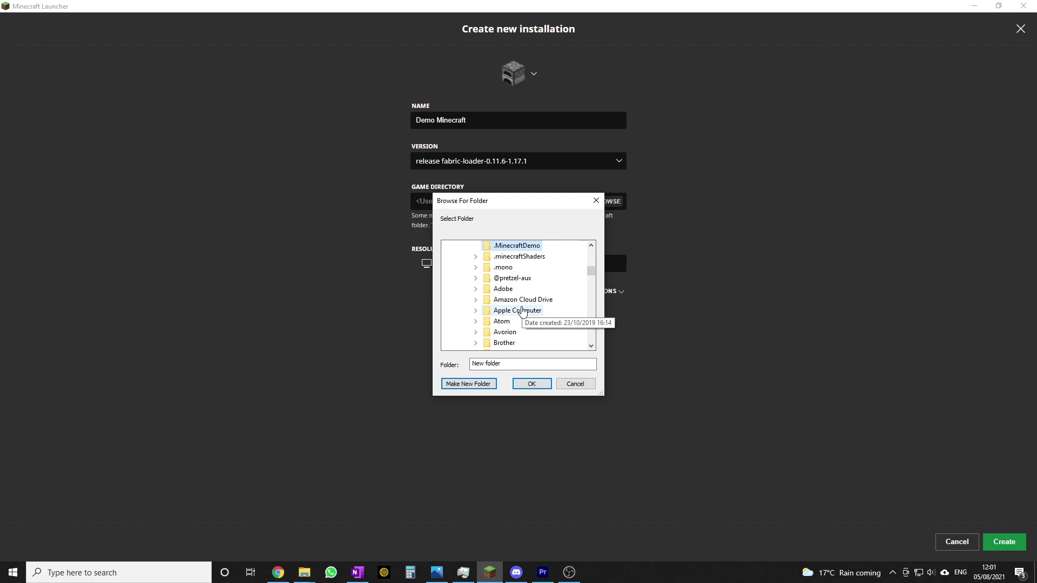
Select the .MinecraftDemo folder as the installation's game directory
scroll(535, 297, up, 1)
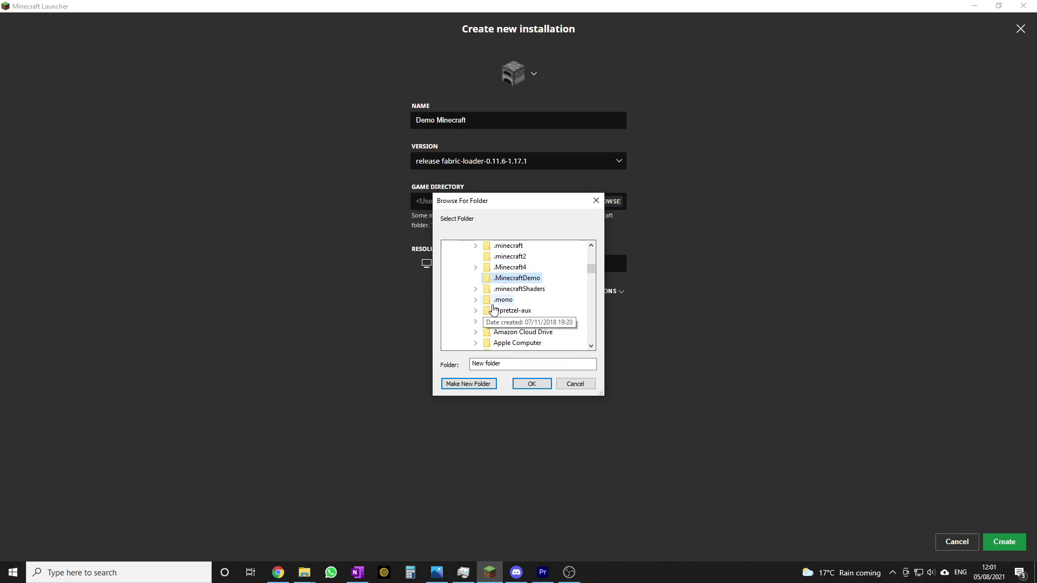
scroll(493, 309, up, 1)
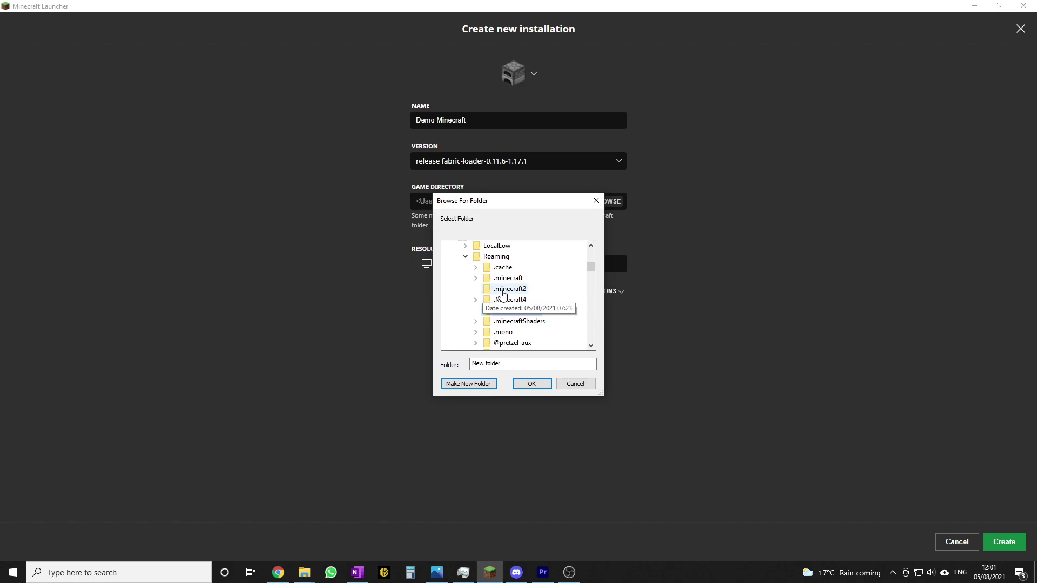
click(503, 292)
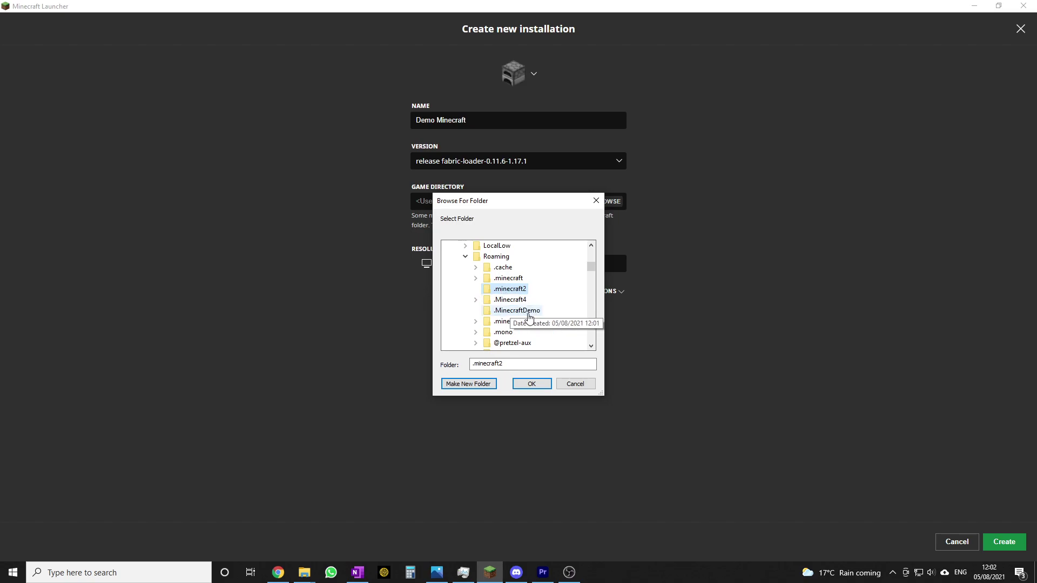
click(509, 278)
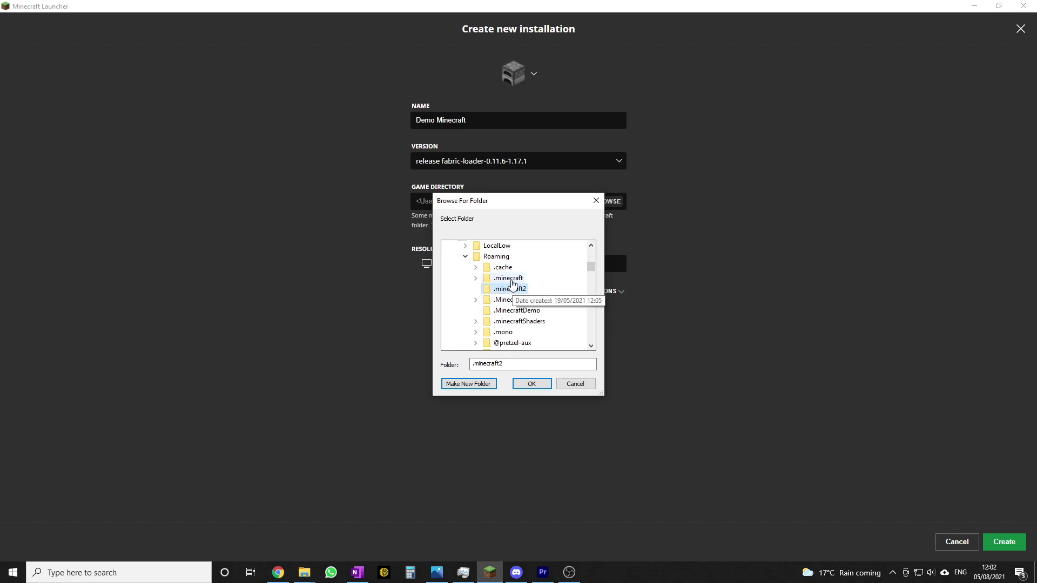
double_click(509, 278)
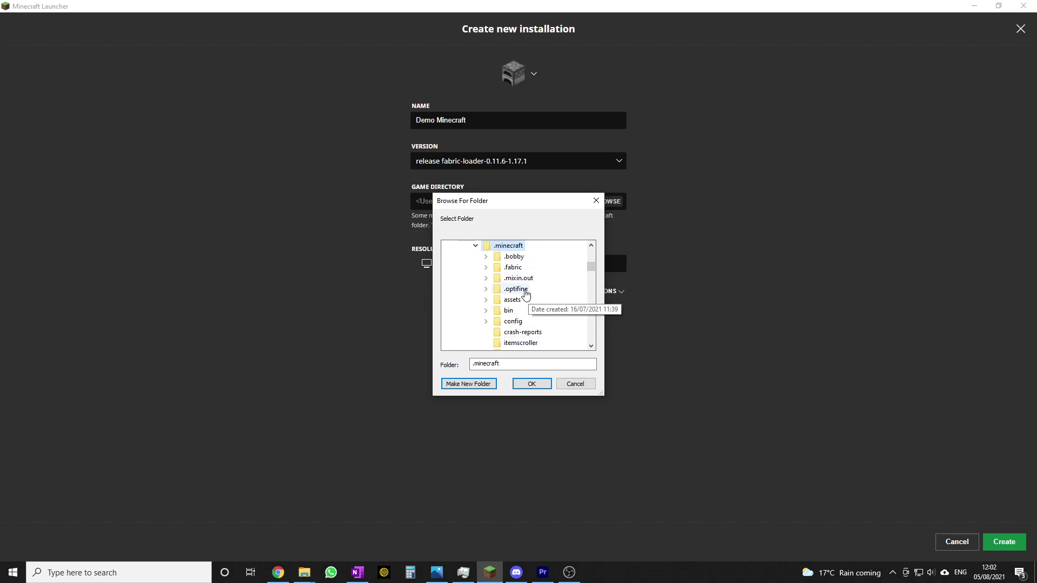
click(475, 245)
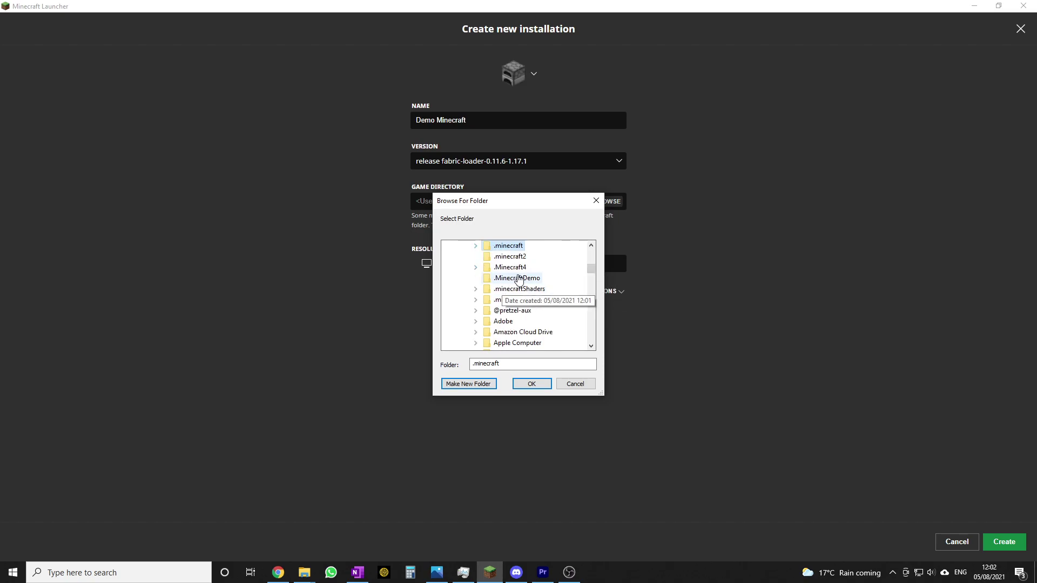
click(509, 282)
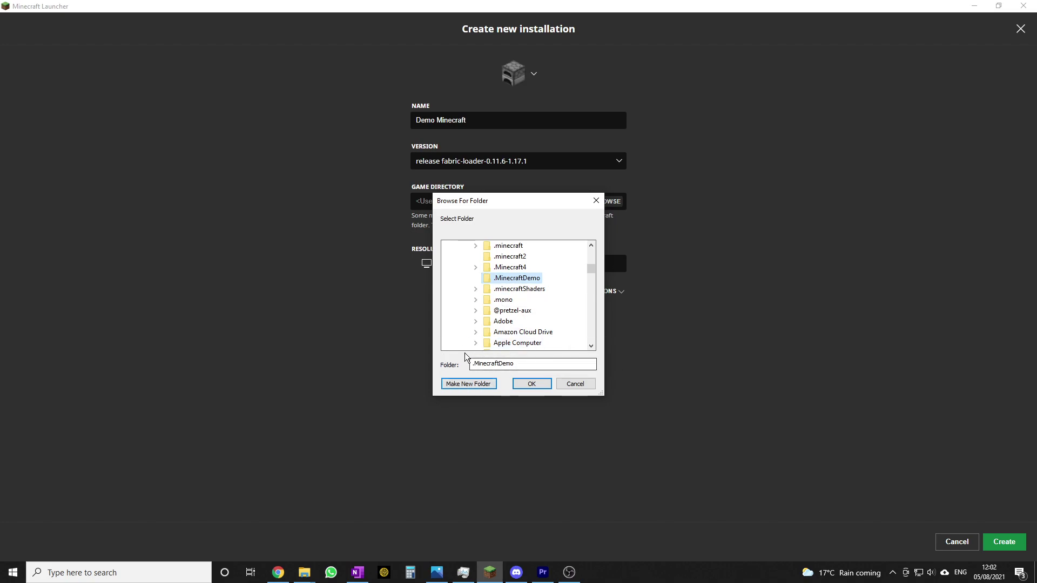
Confirm .MinecraftDemo as the game directory and change the JVM argument -Xmx2G to -Xmx6G
click(532, 384)
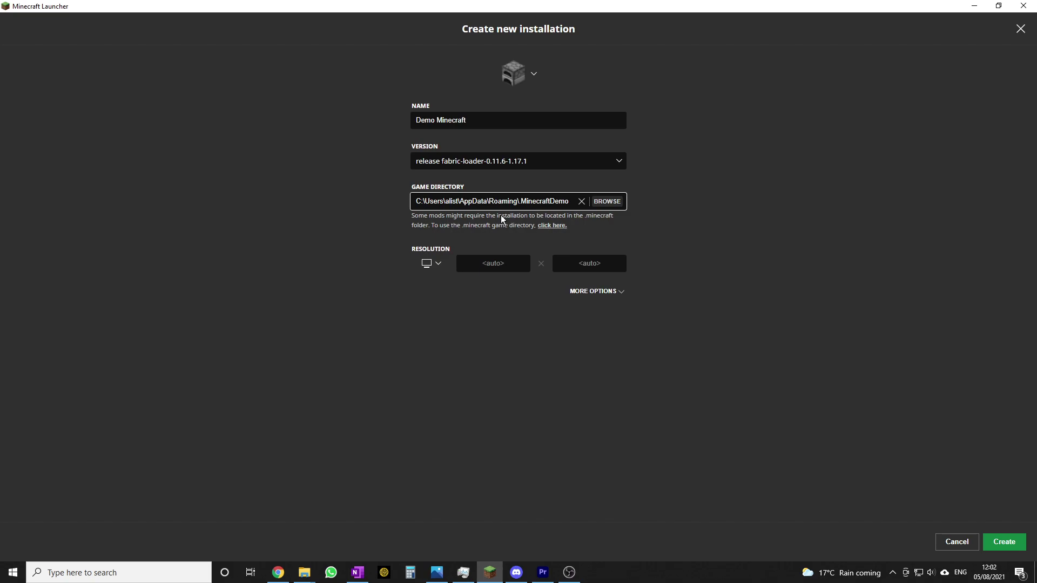
click(620, 295)
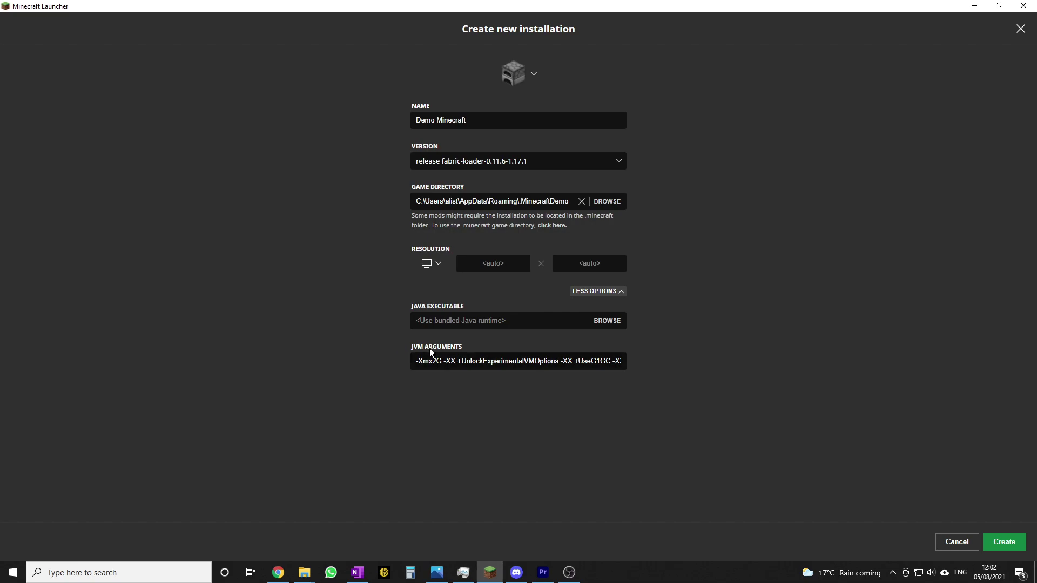
click(435, 361)
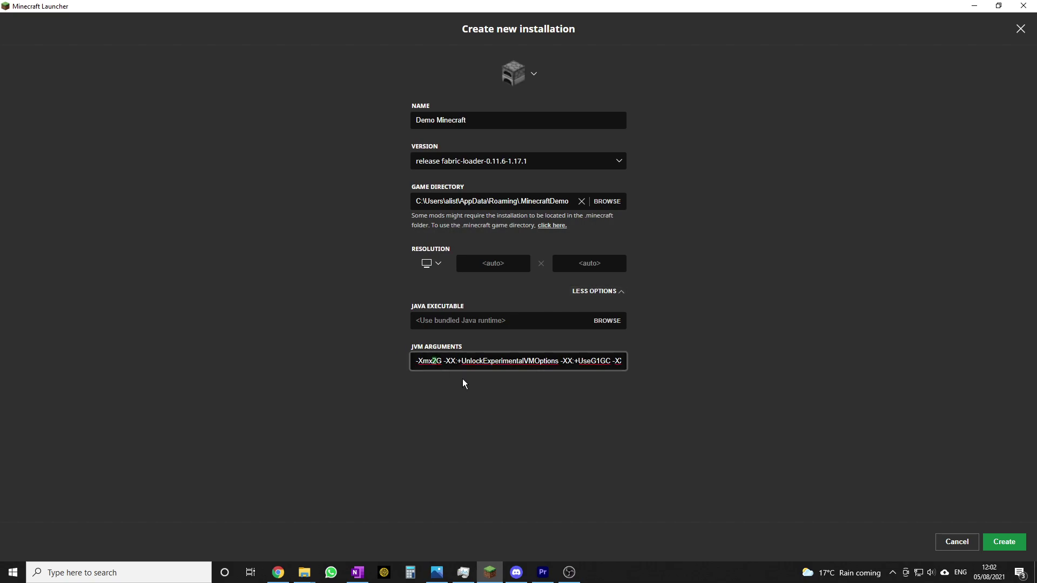
text(6)
click(745, 365)
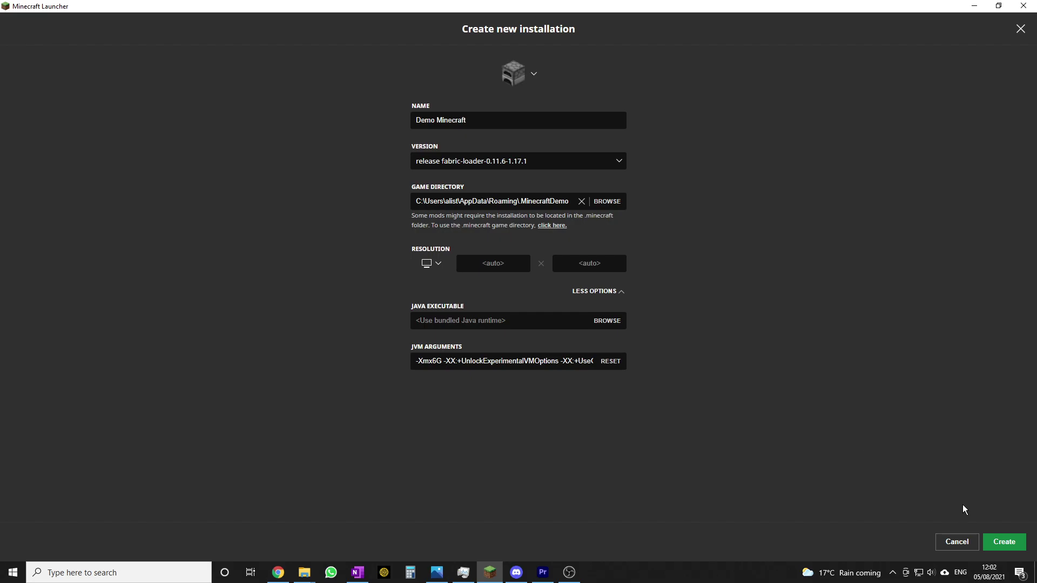
Create Demo Minecraft, select it as the installation to play, and restore both Roaming folder windows
click(1004, 542)
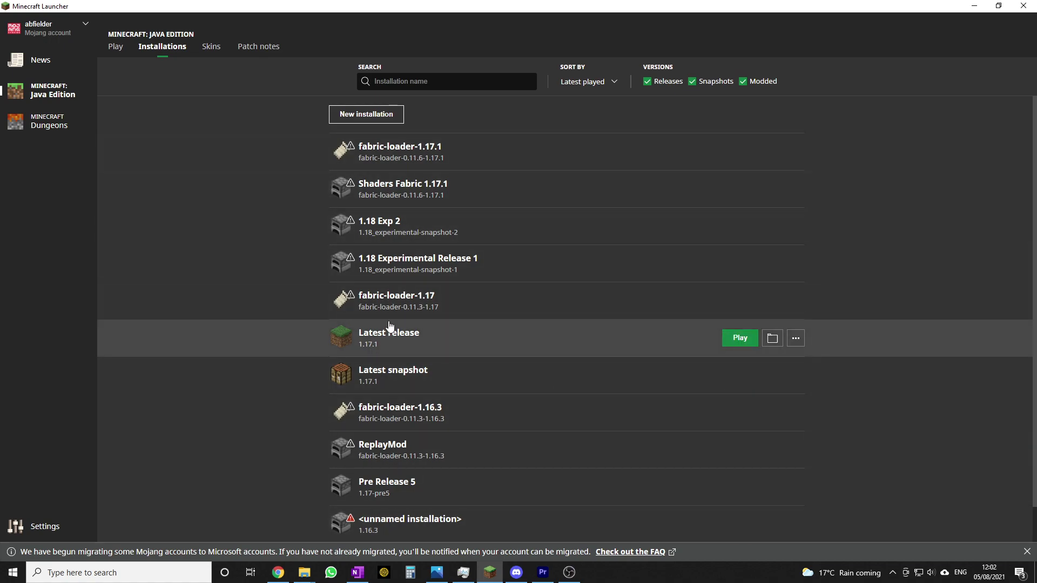
scroll(438, 395, down, 1)
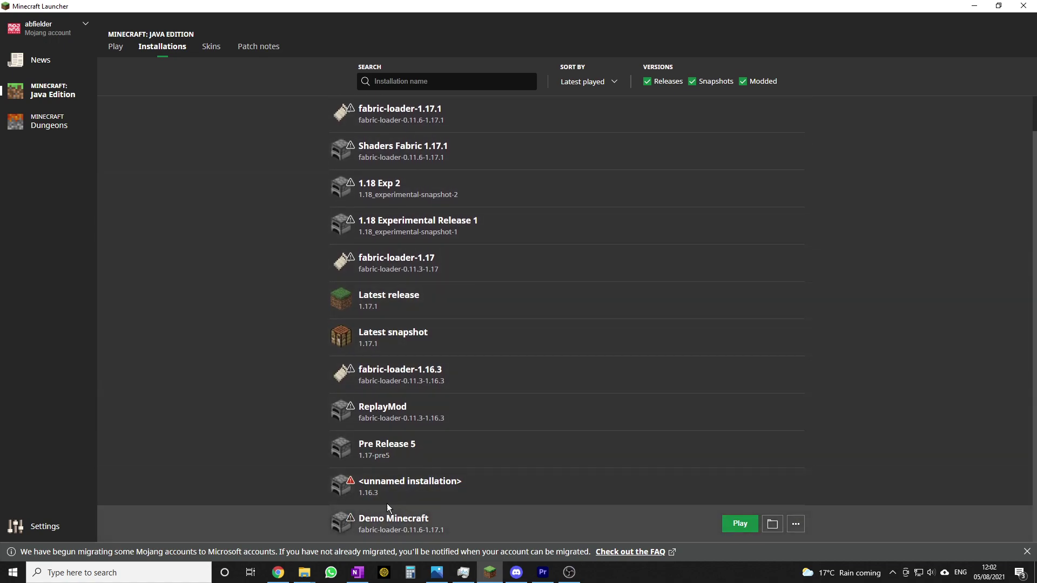
click(114, 48)
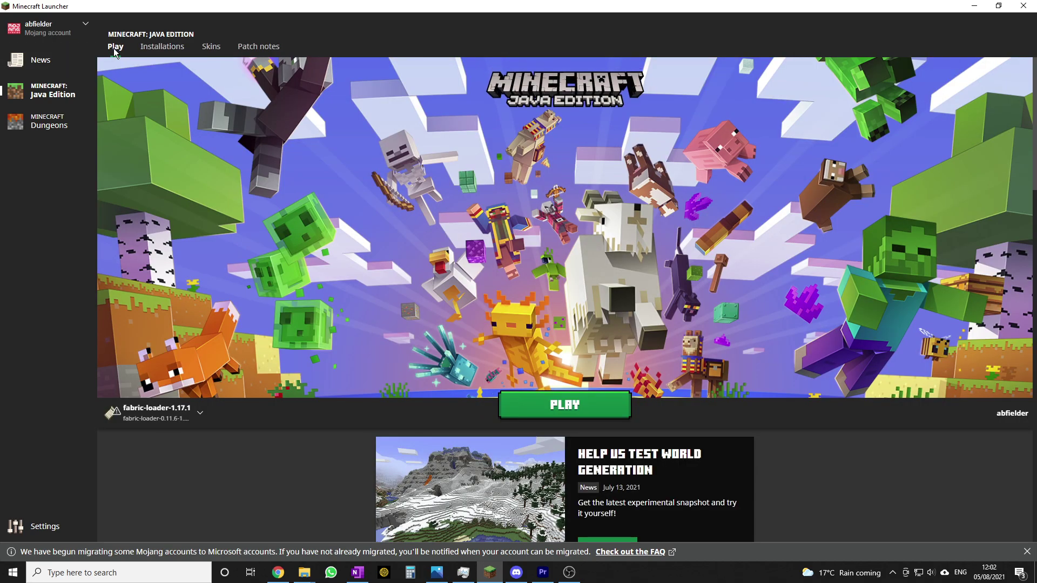
click(199, 414)
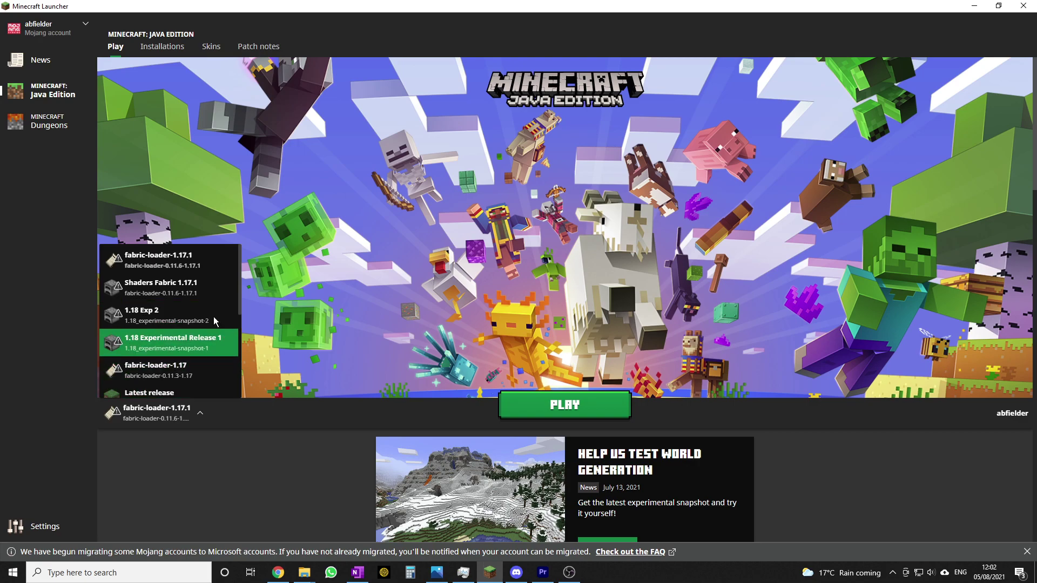
scroll(172, 313, down, 5)
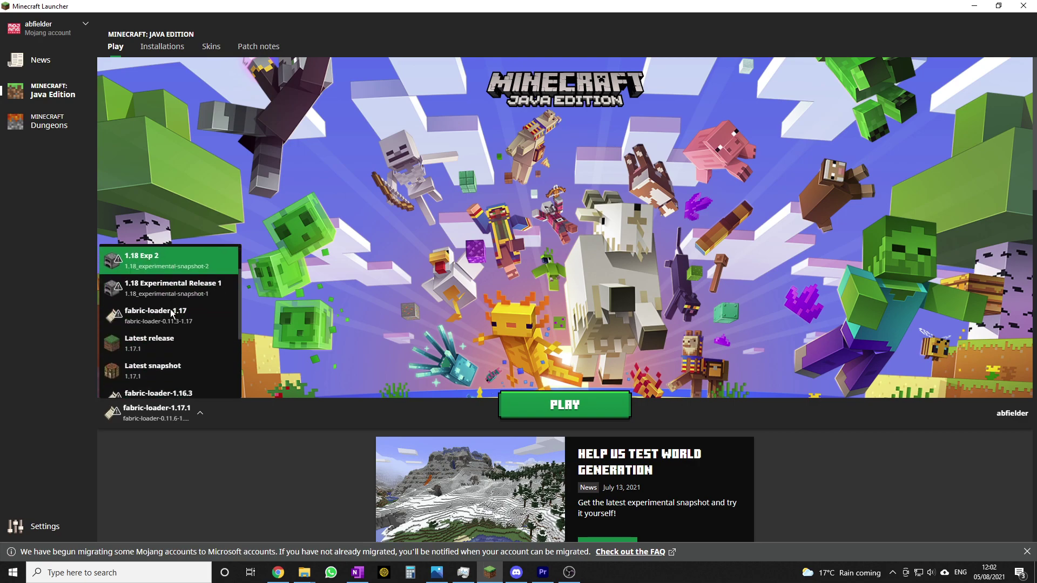
click(180, 389)
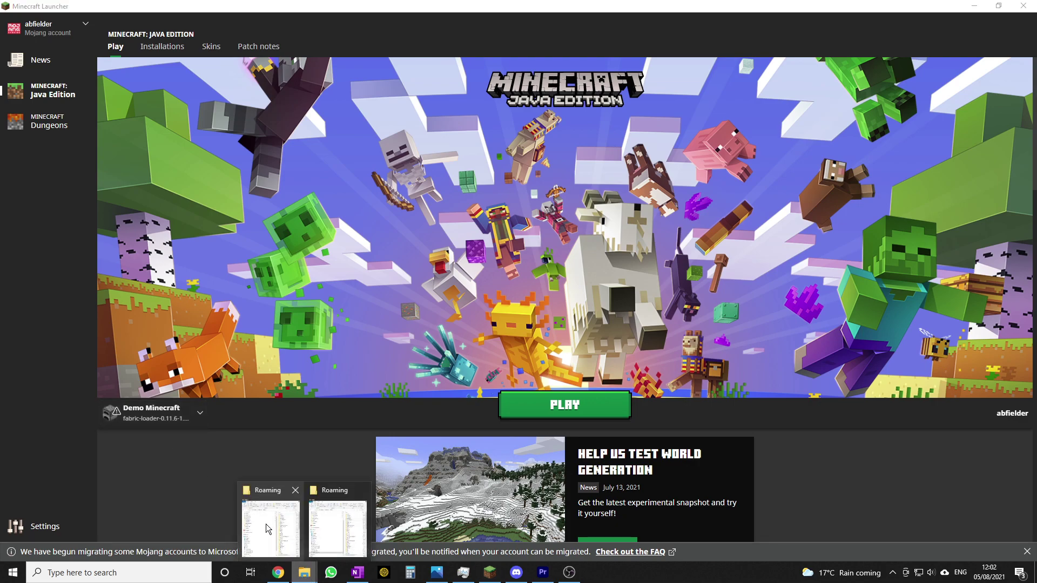
click(336, 535)
click(336, 537)
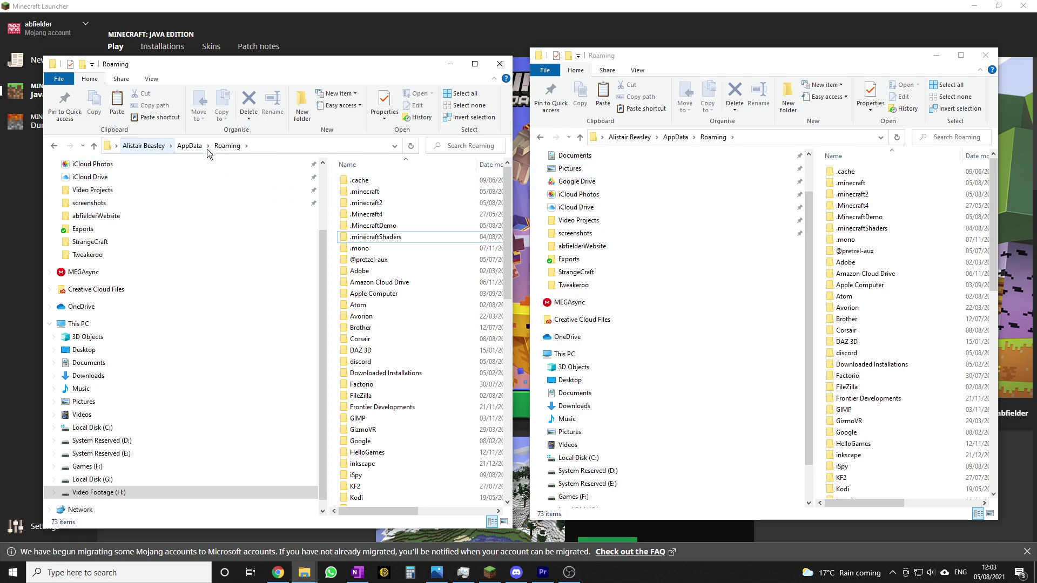
Open .minecraft via %appdata in one window and the empty .MinecraftDemo in the other
click(292, 144)
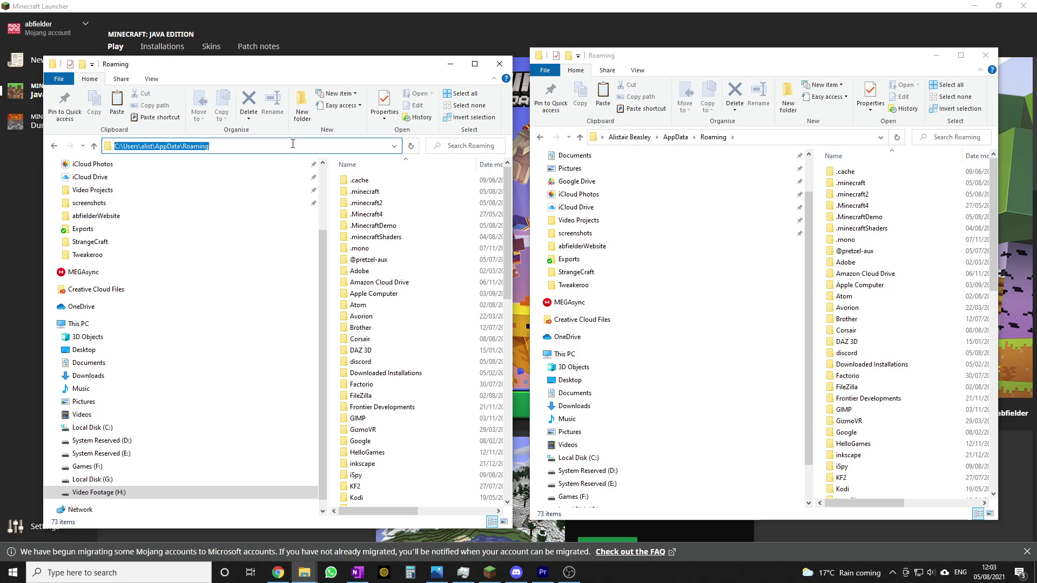
text(%)
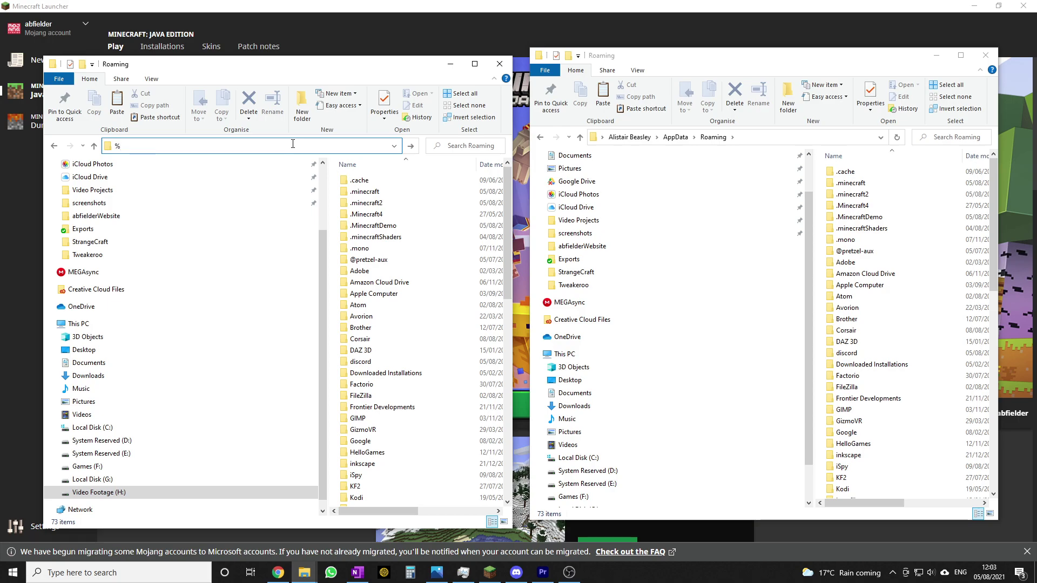
text(appdata%)
key(Return)
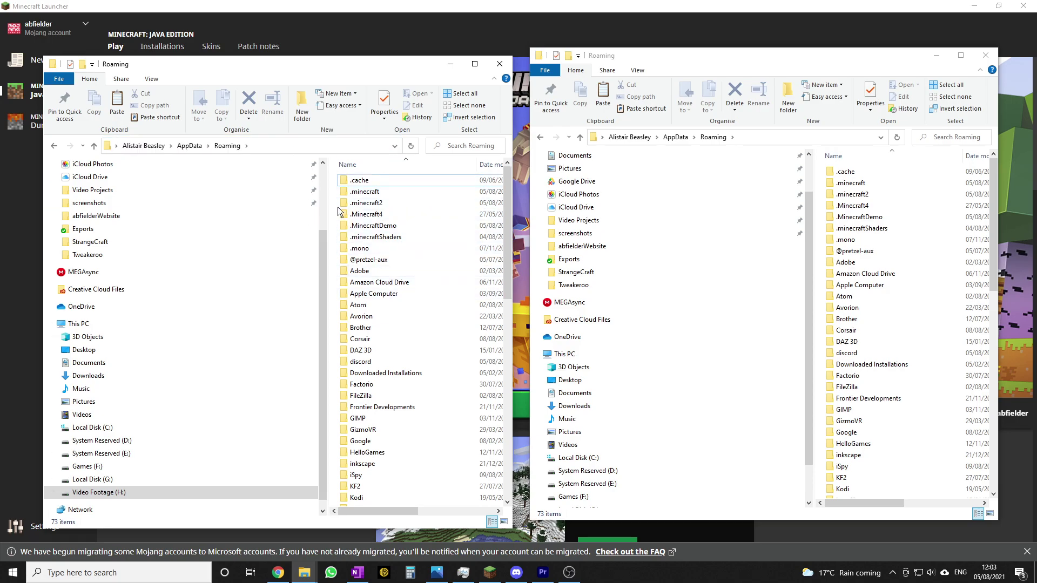
double_click(360, 192)
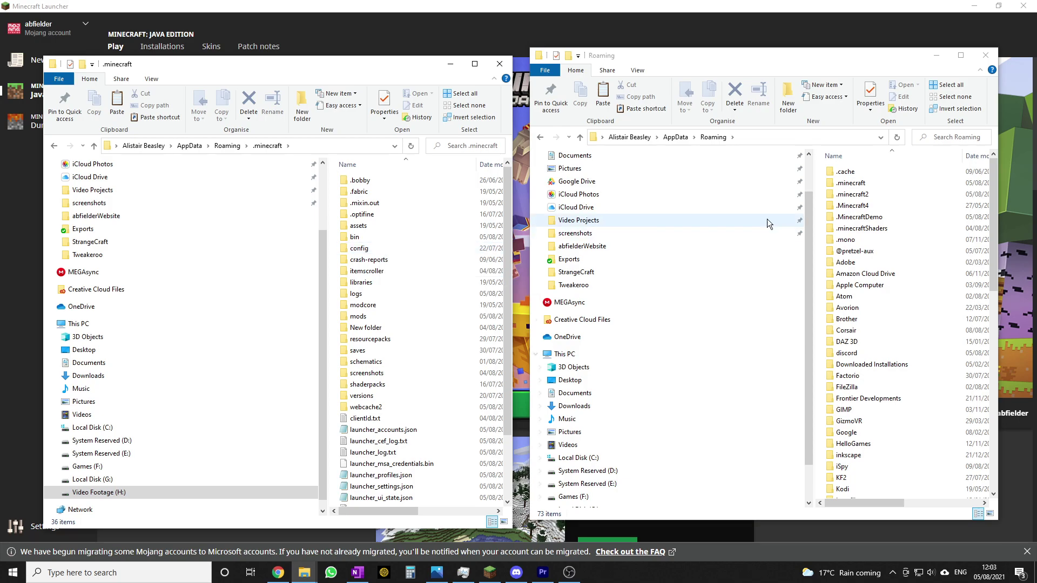
double_click(862, 218)
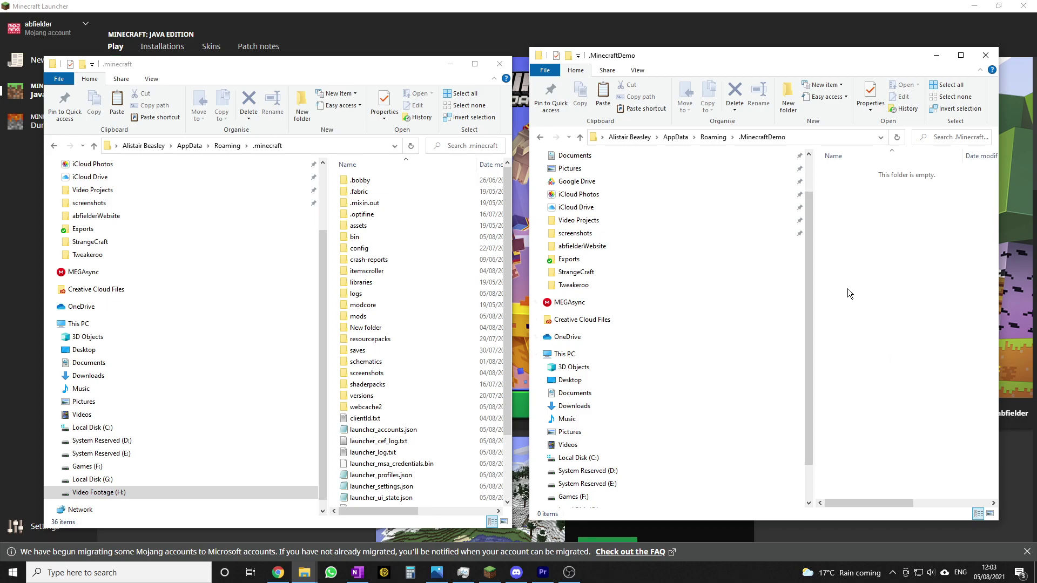
click(487, 8)
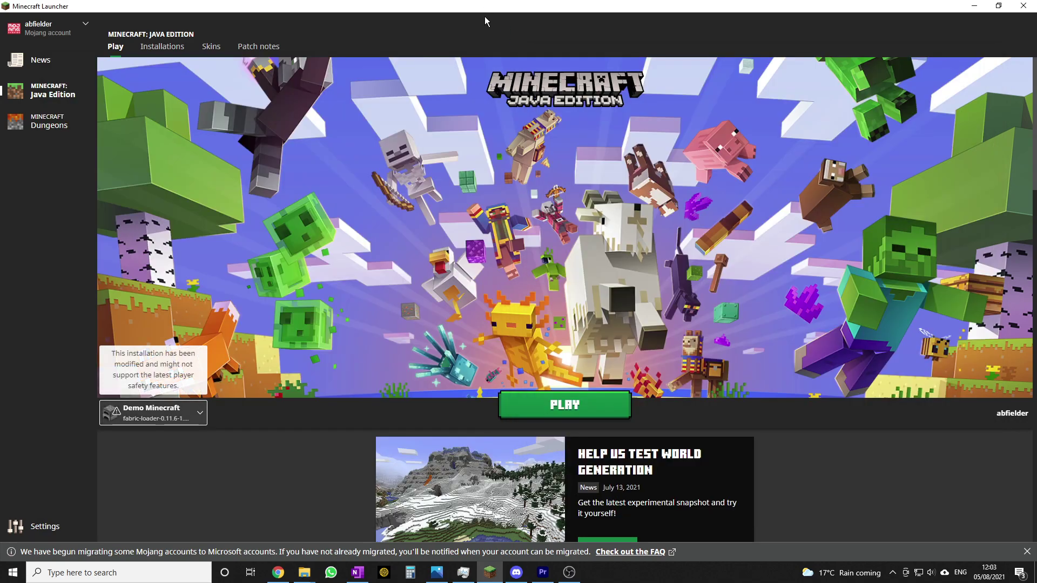
Play Demo Minecraft, permanently accepting the modified-installation risk warning, and restore the folder windows
click(572, 415)
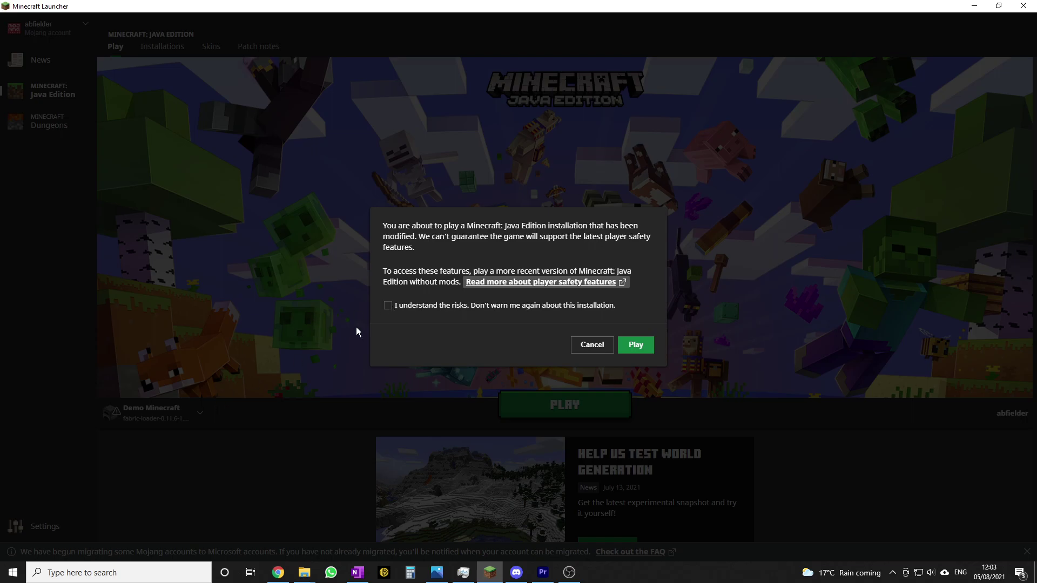
click(389, 306)
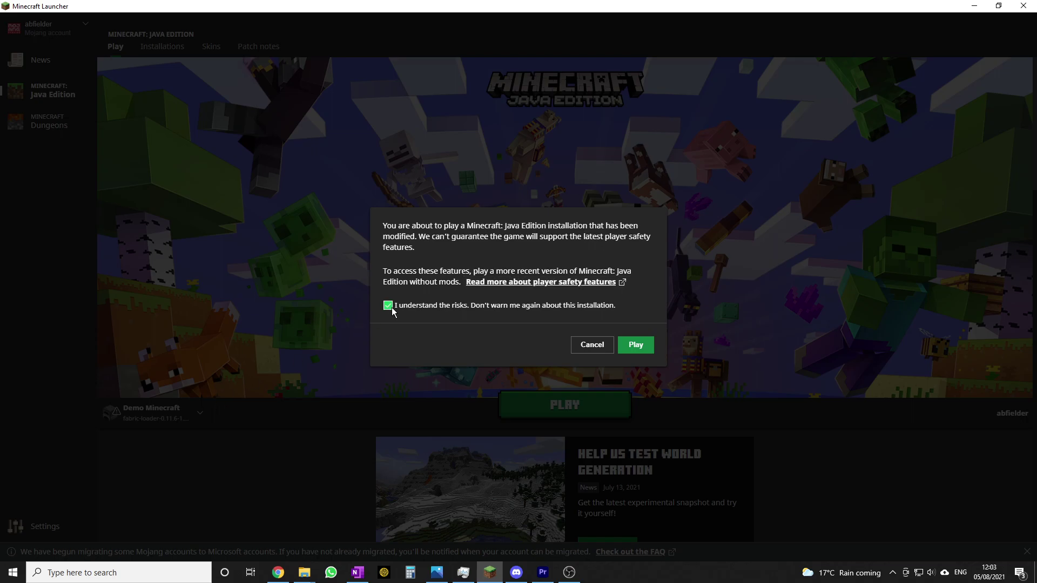
click(645, 345)
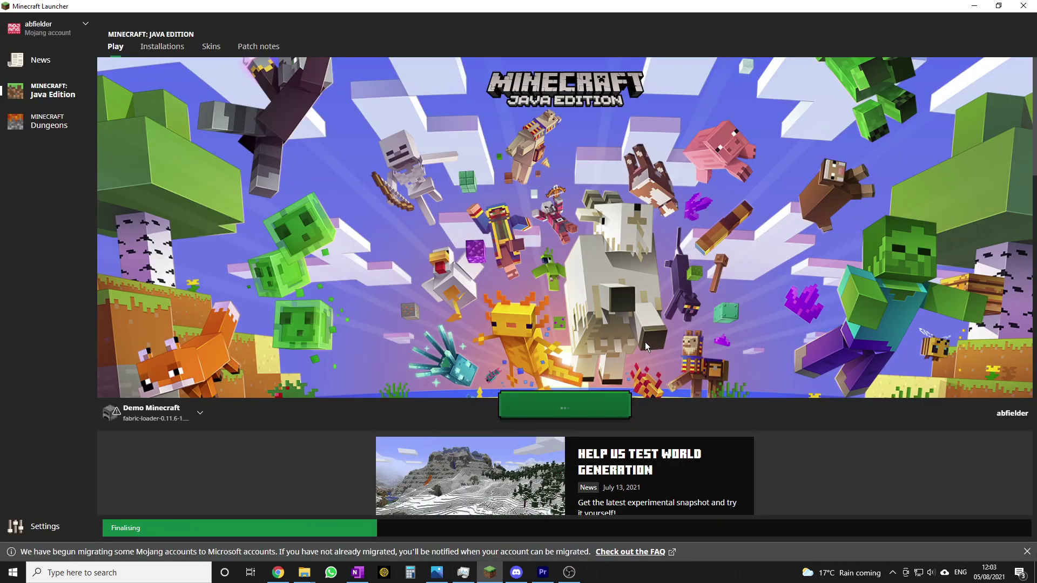
click(305, 573)
Move the Demo game window aside to uncover .minecraft, then bring the launcher forward
click(345, 535)
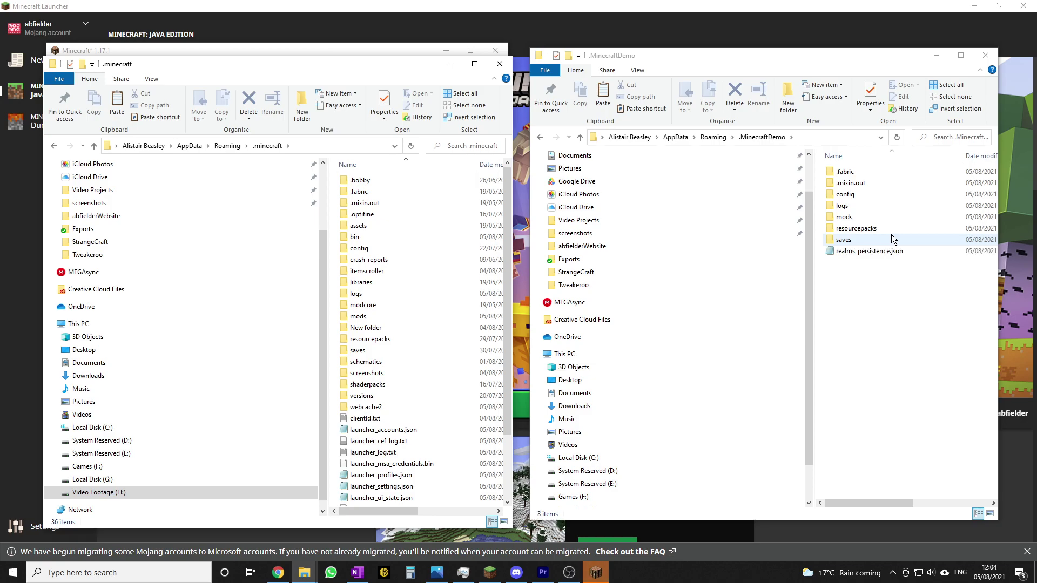
click(302, 51)
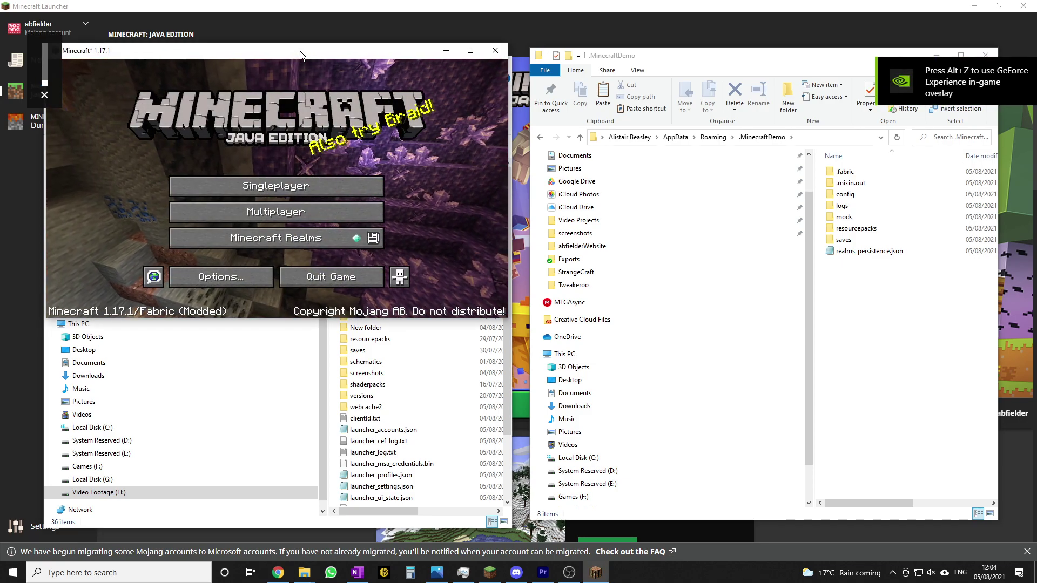
drag(300, 51, 802, 55)
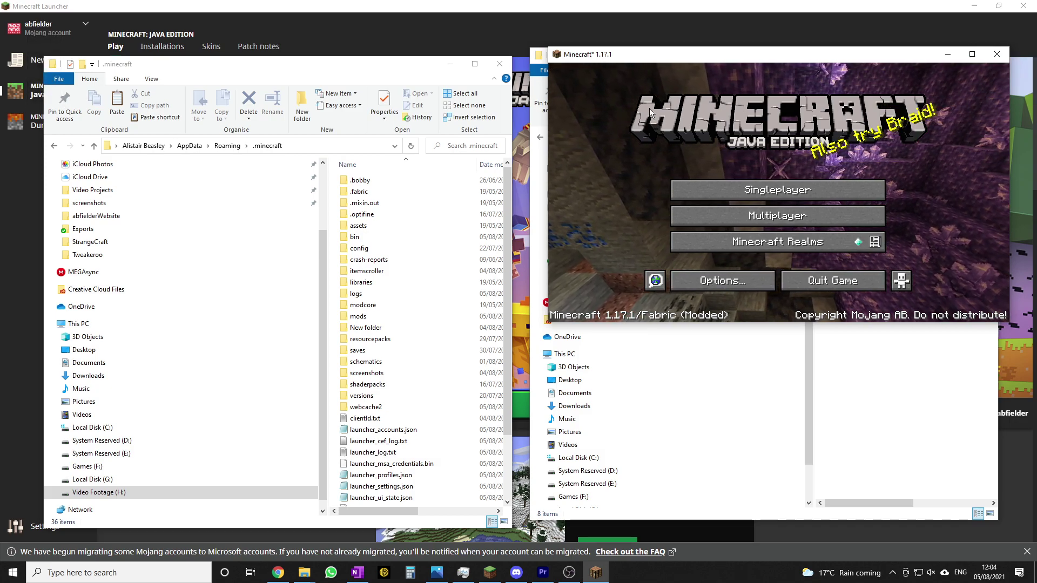
click(371, 9)
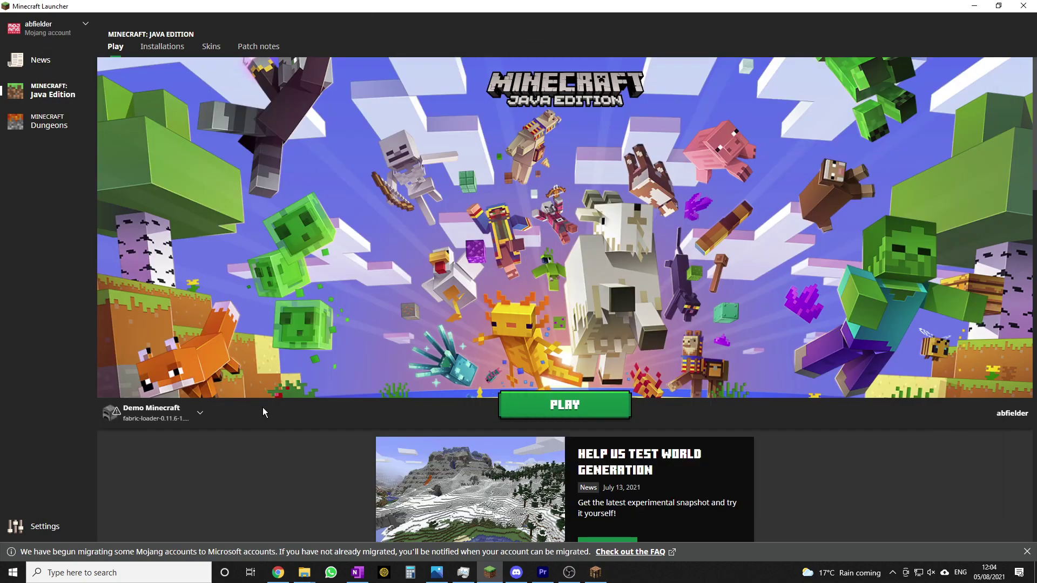
Launch the fabric-loader-1.17.1 installation, choosing Start anyway at the already-joined warning
click(198, 420)
click(185, 286)
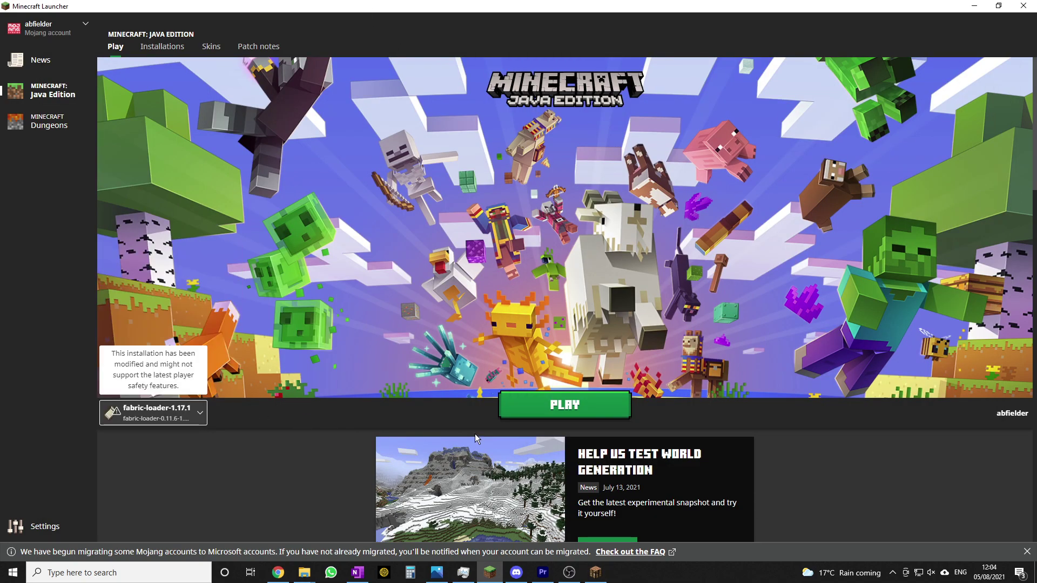
click(536, 406)
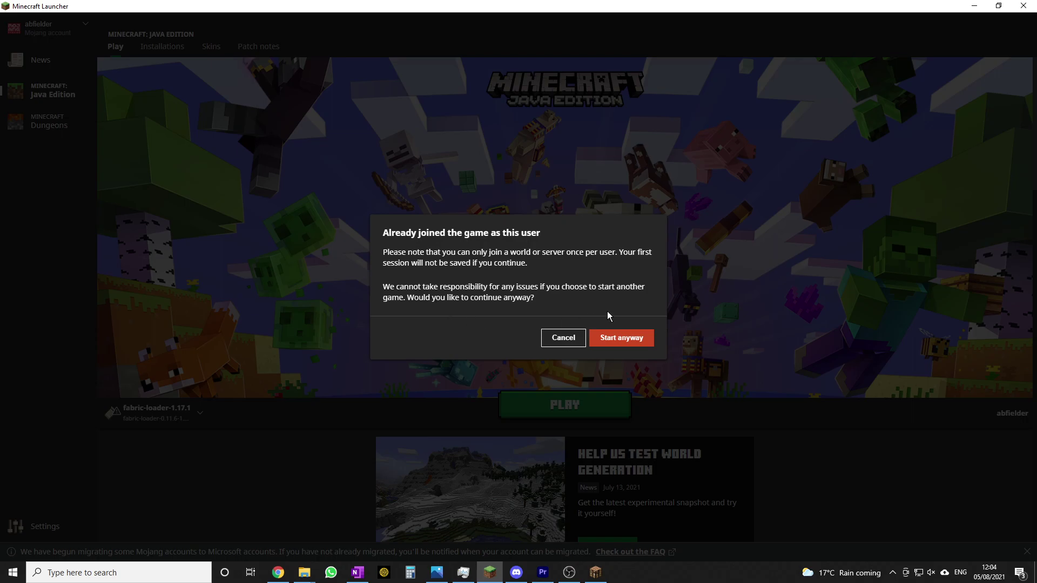
click(617, 344)
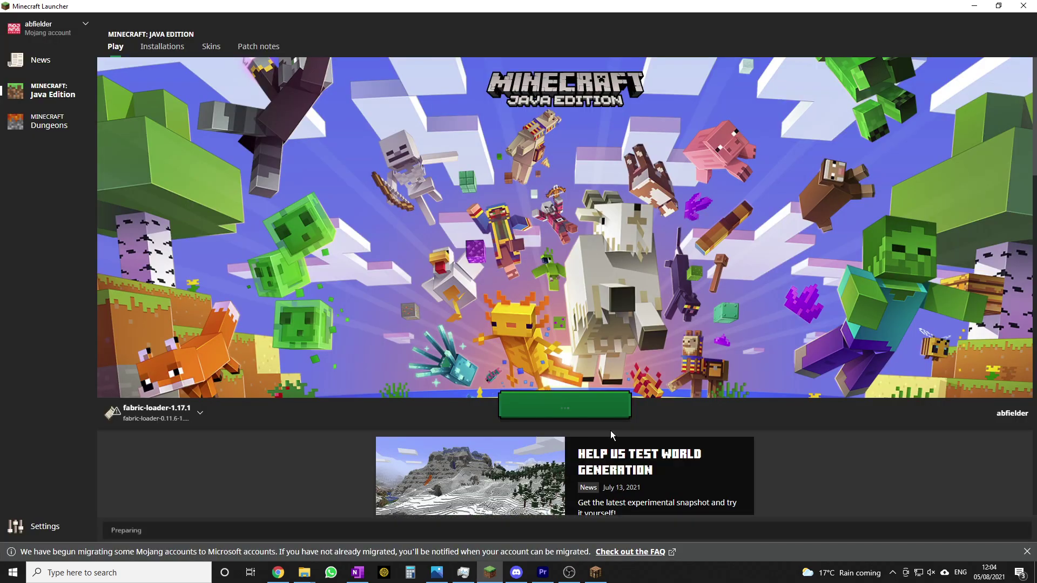
mouse_move(304, 573)
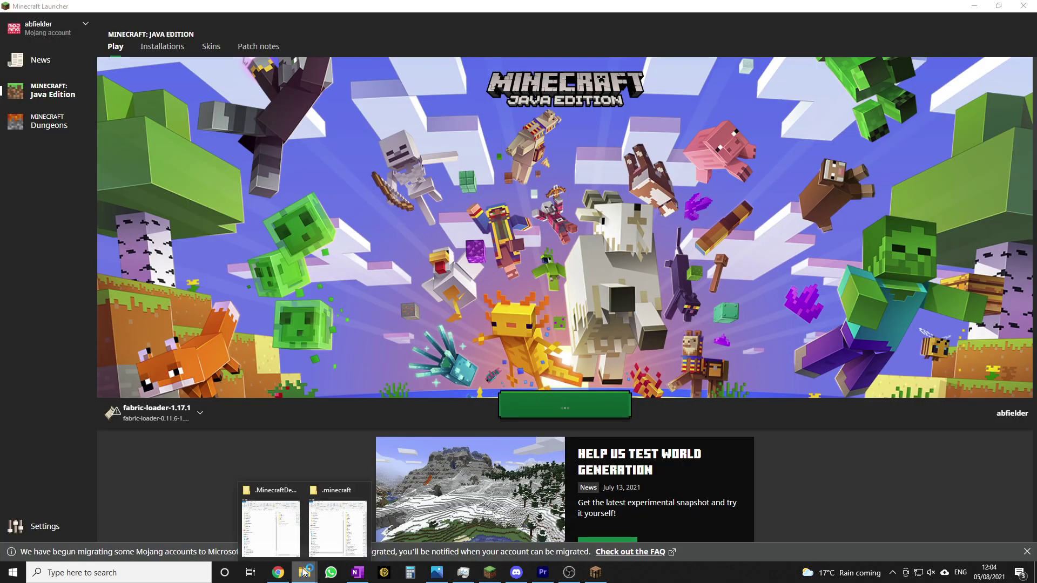
click(270, 519)
Place the original 58-mod game window on the left and the Demo window beside it
click(337, 521)
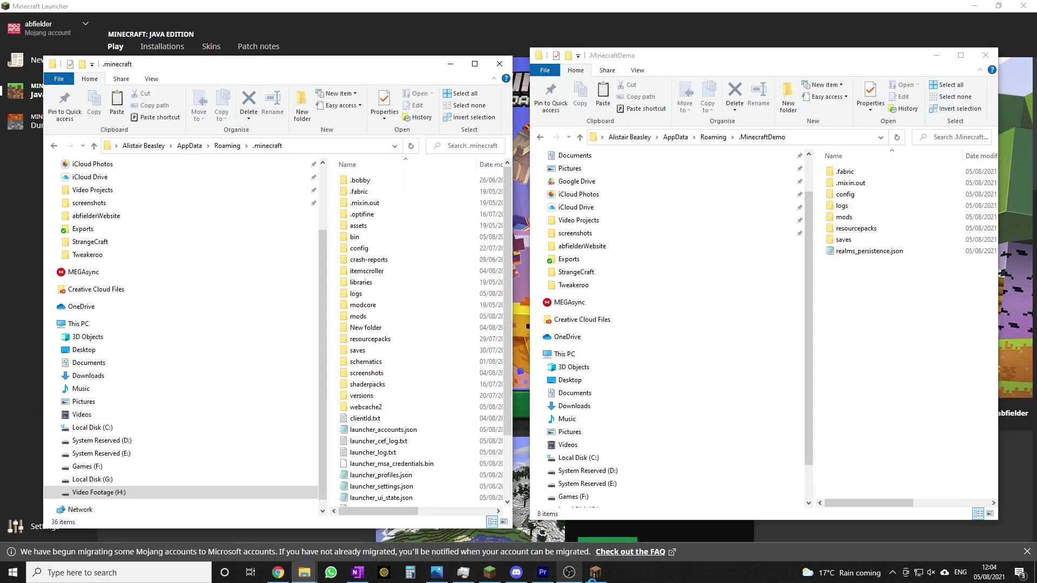
drag(650, 57, 652, 201)
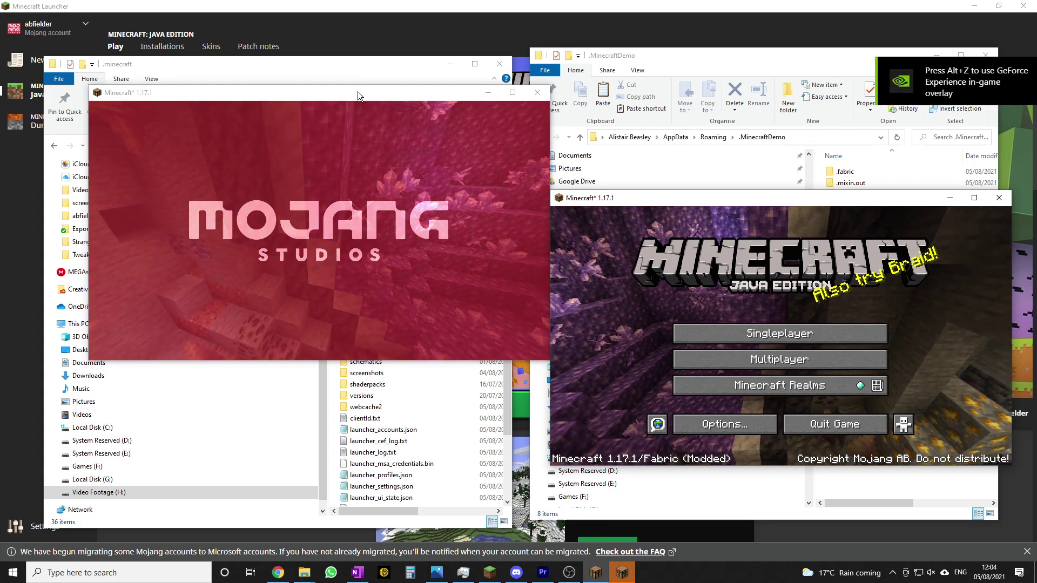
drag(357, 91, 312, 123)
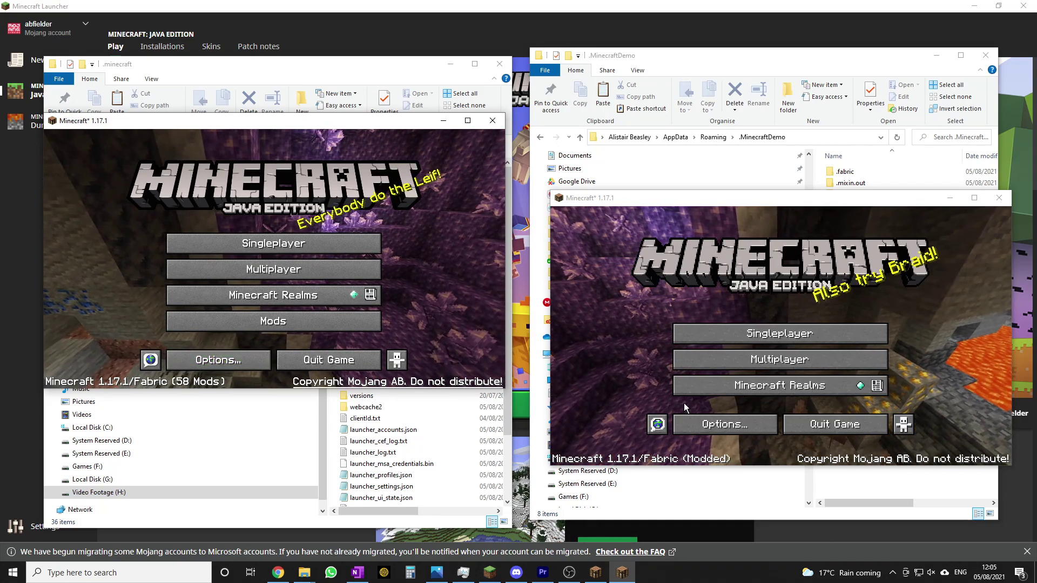
drag(675, 199, 669, 115)
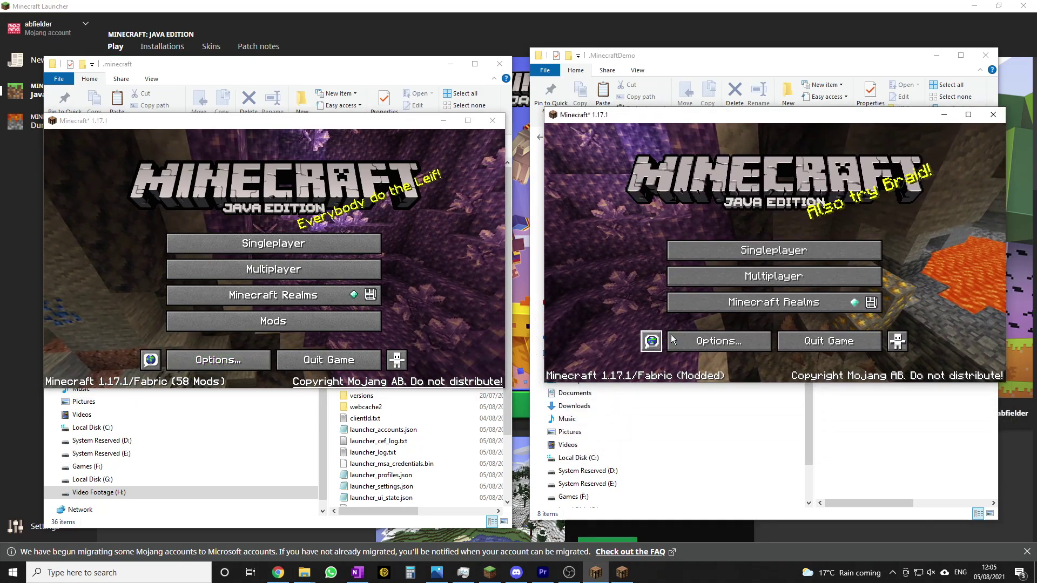
Open the Resource Packs list in both the original and Demo instances
click(718, 341)
click(235, 356)
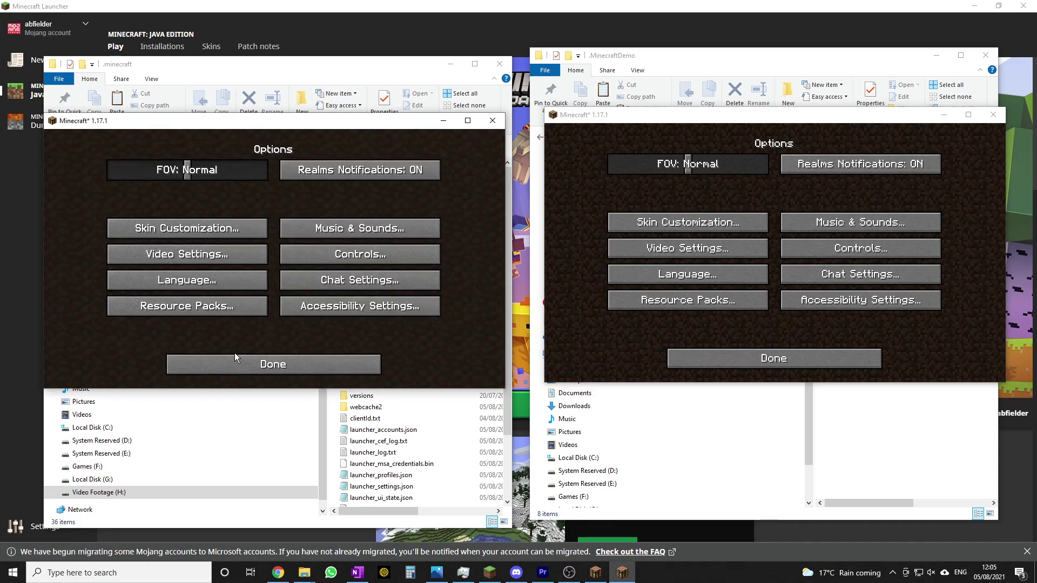
click(222, 309)
click(642, 310)
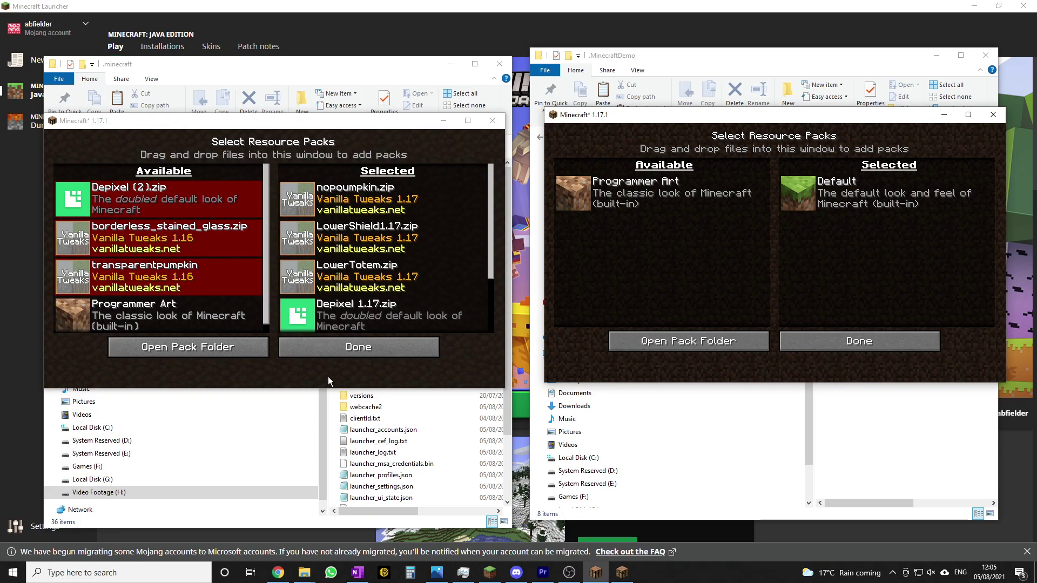
Compare selected packs (Vanilla Tweaks and Depixel vs. Default only), then close the Demo's list
mouse_move(346, 313)
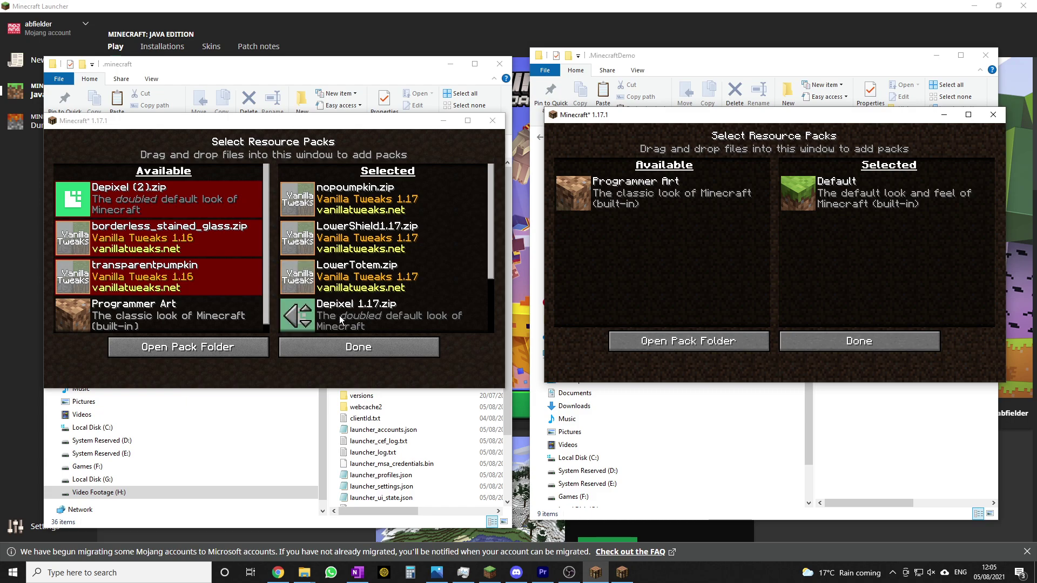
mouse_move(322, 244)
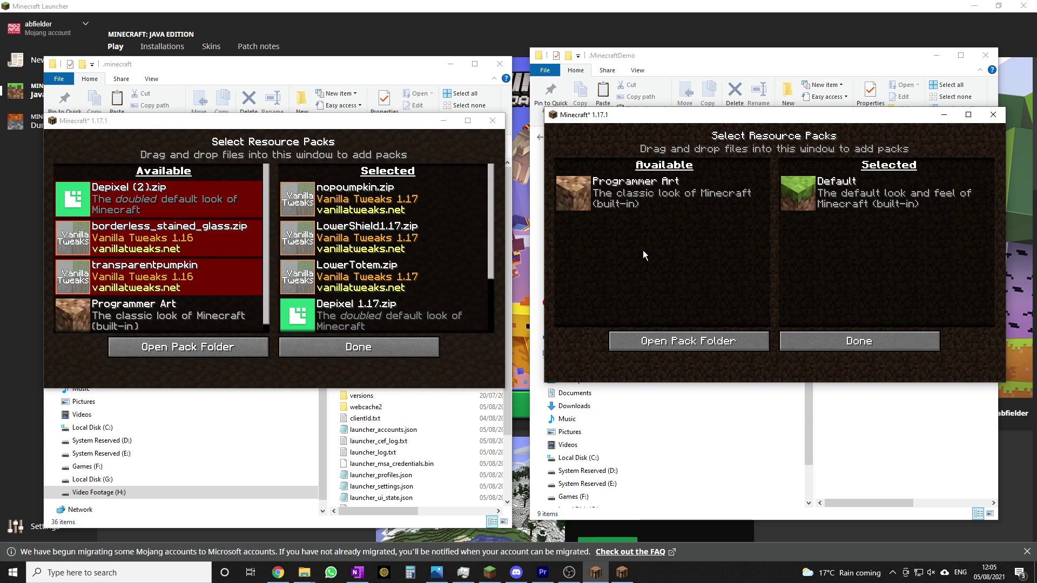
click(835, 342)
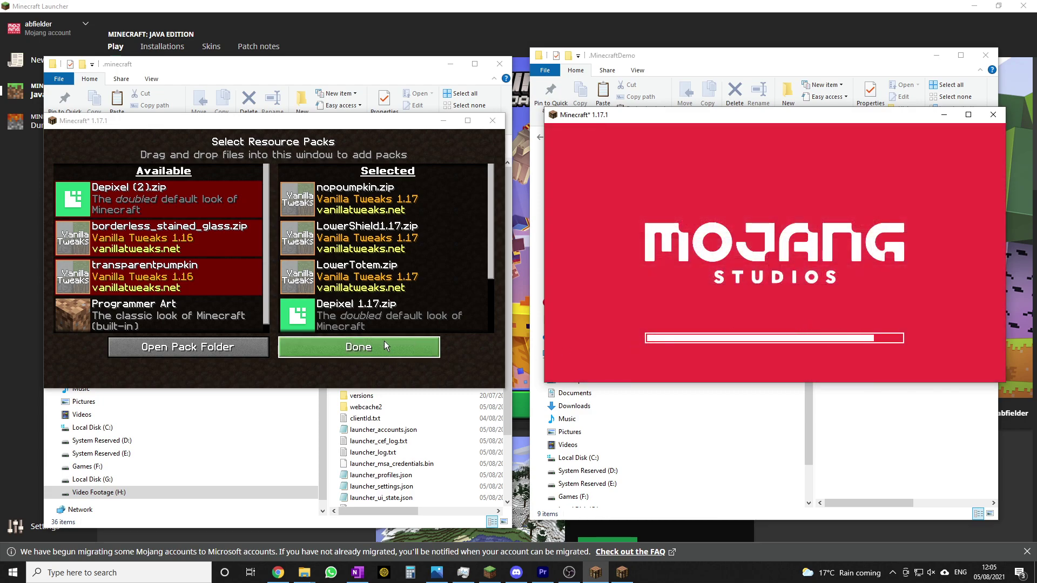
Show the original instance's saved worlds and return the Demo instance to its title screen
click(384, 344)
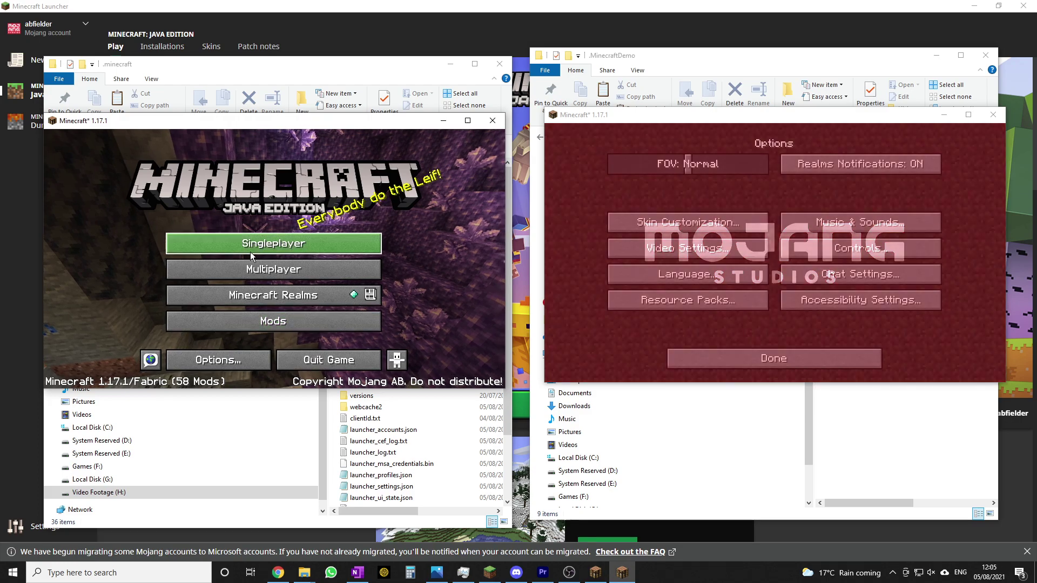
click(250, 252)
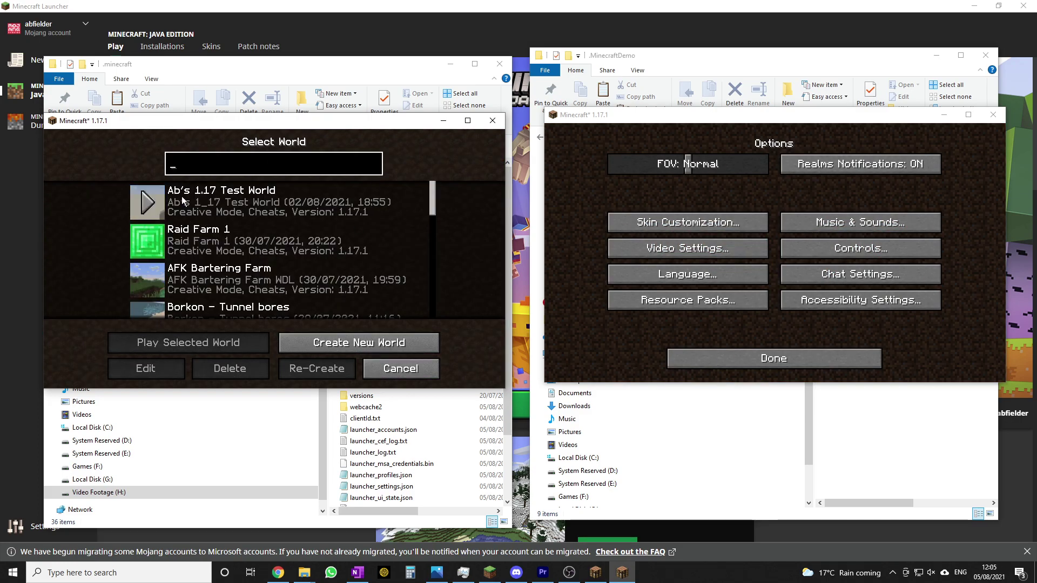
click(742, 362)
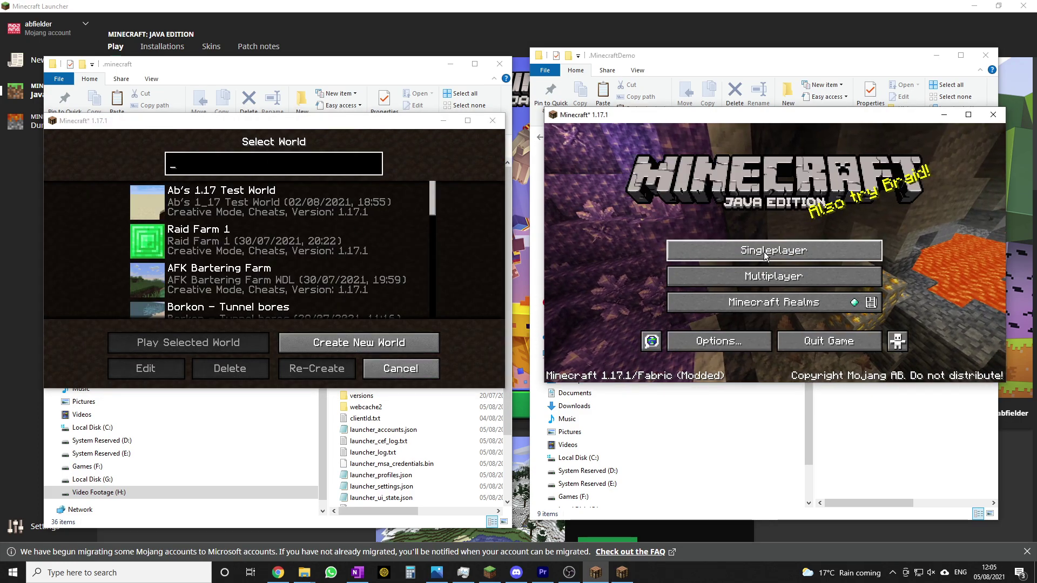
Bring the Demo instance to the Create New World screen with the name New World
click(680, 252)
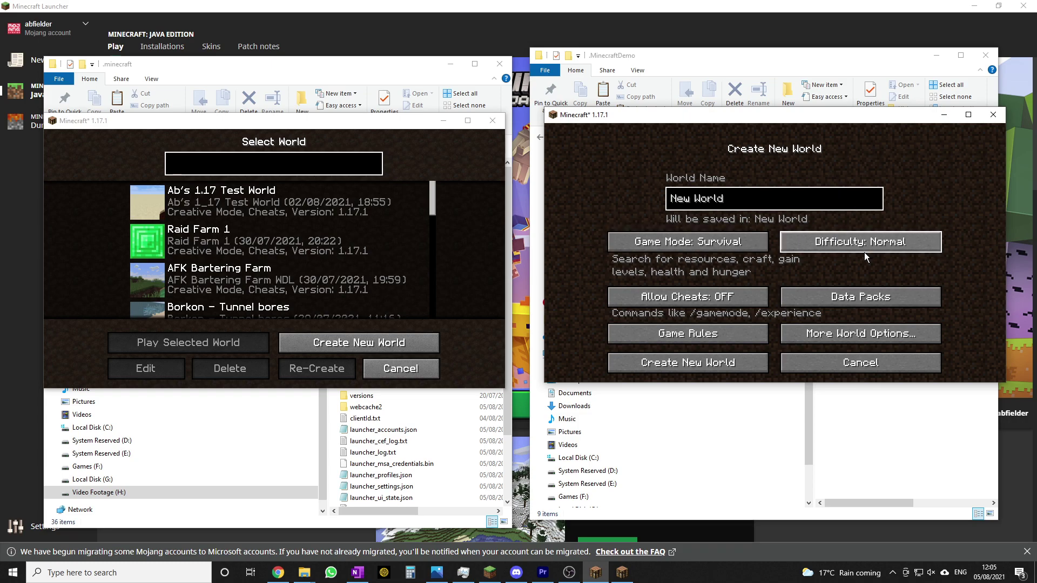
click(853, 356)
click(702, 241)
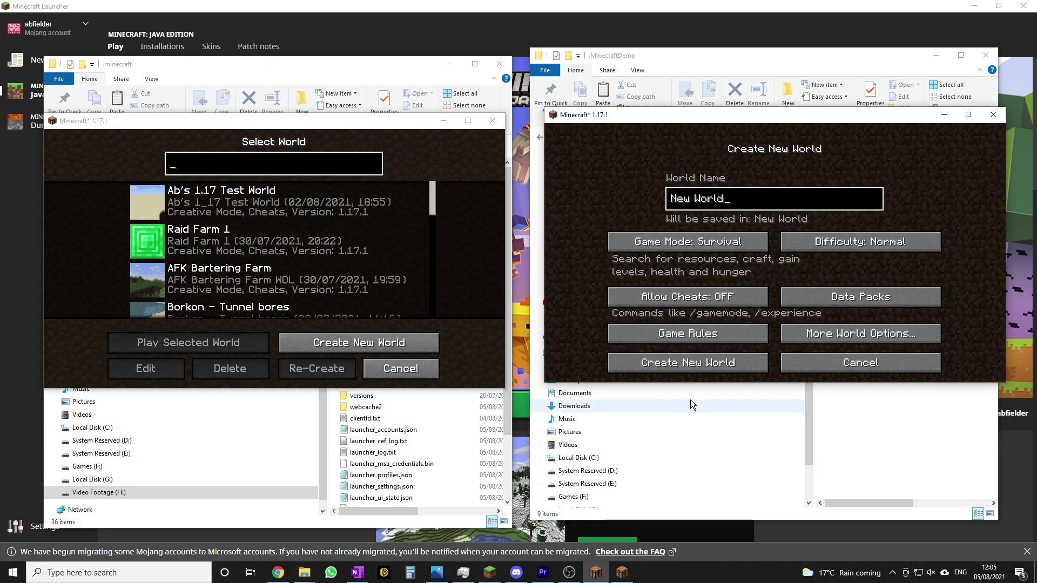
click(823, 370)
click(716, 249)
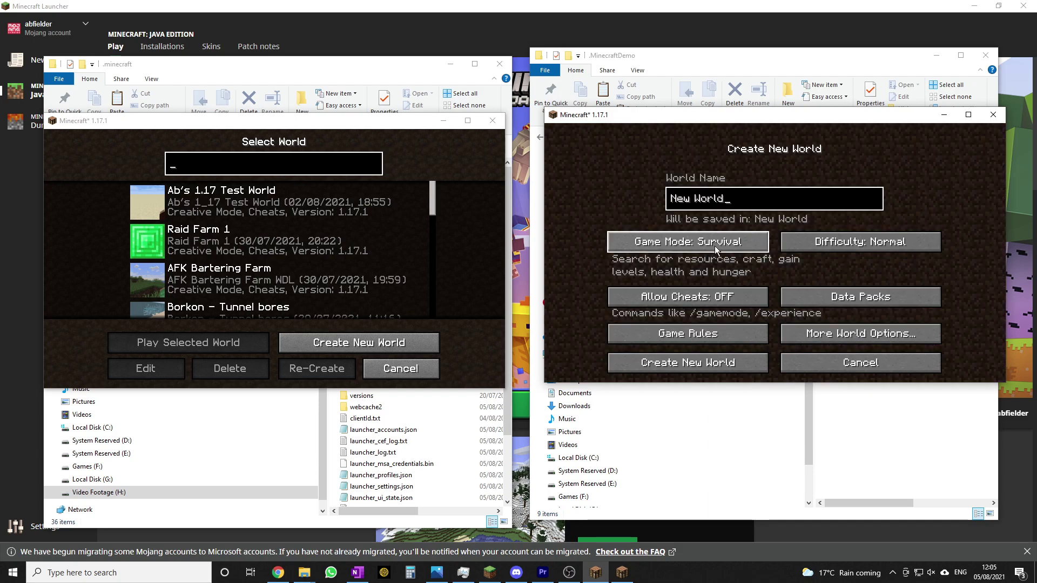